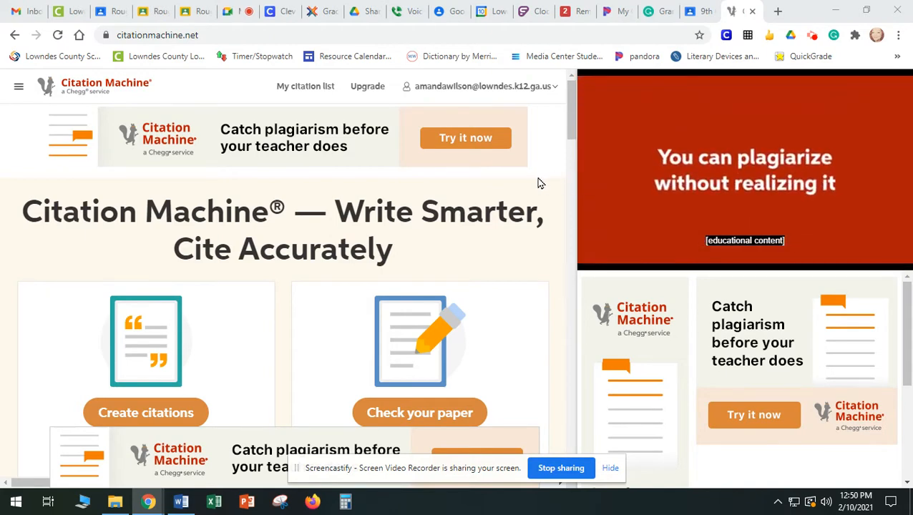
# Open the Citation Machine website linked in the Writing Resources topic of the 9th Grade Literature classwork
pyautogui.click(700, 11)
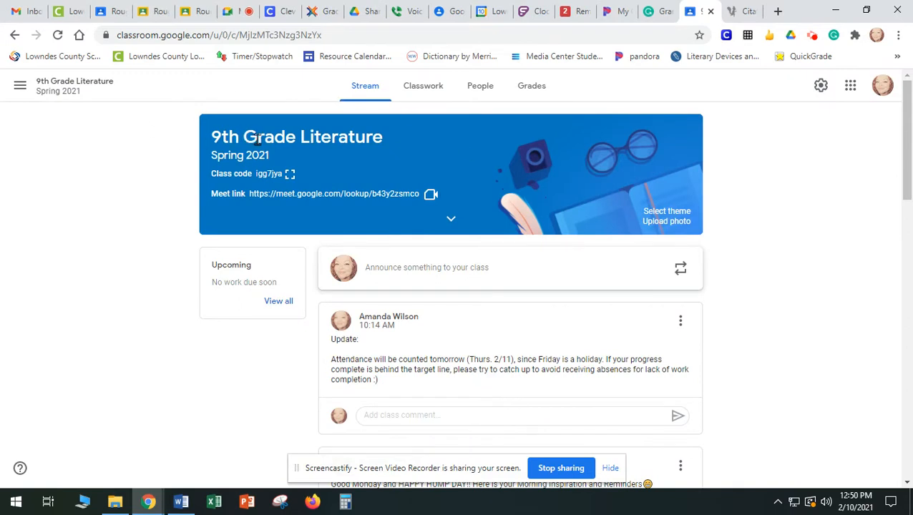
pyautogui.click(419, 89)
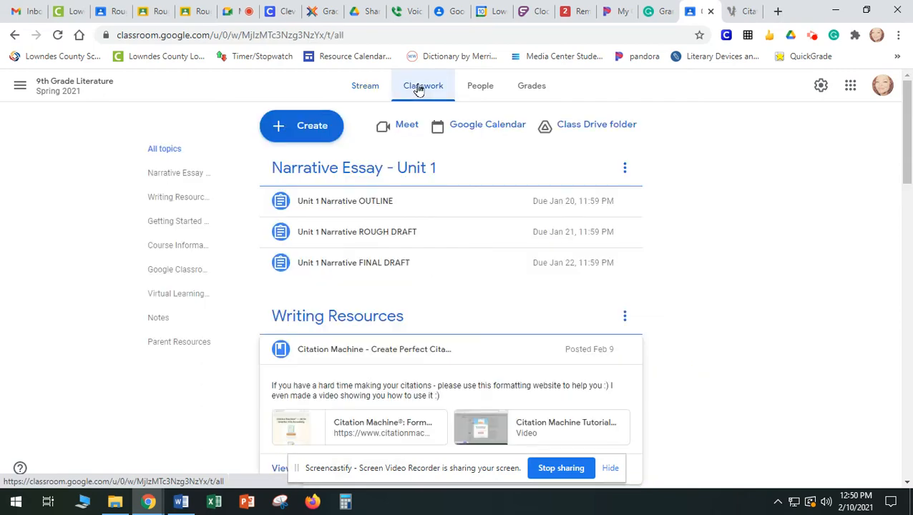
pyautogui.click(405, 316)
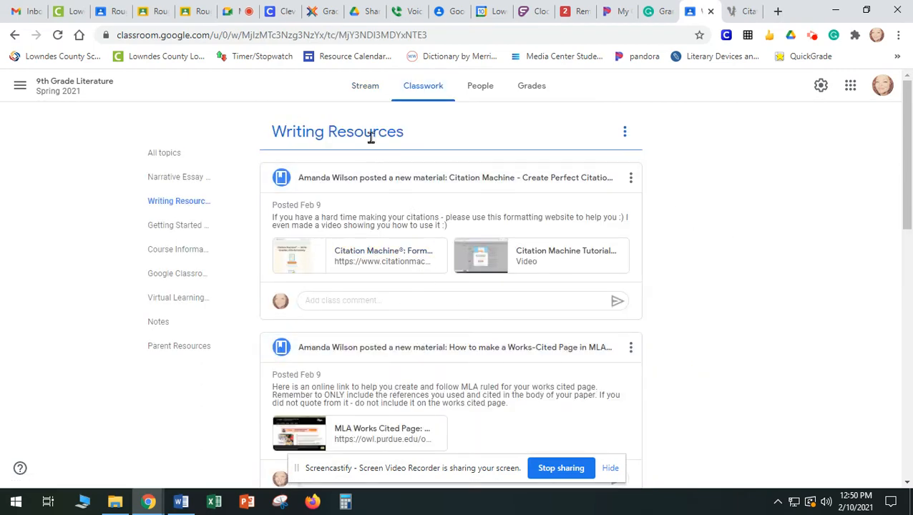
pyautogui.click(365, 178)
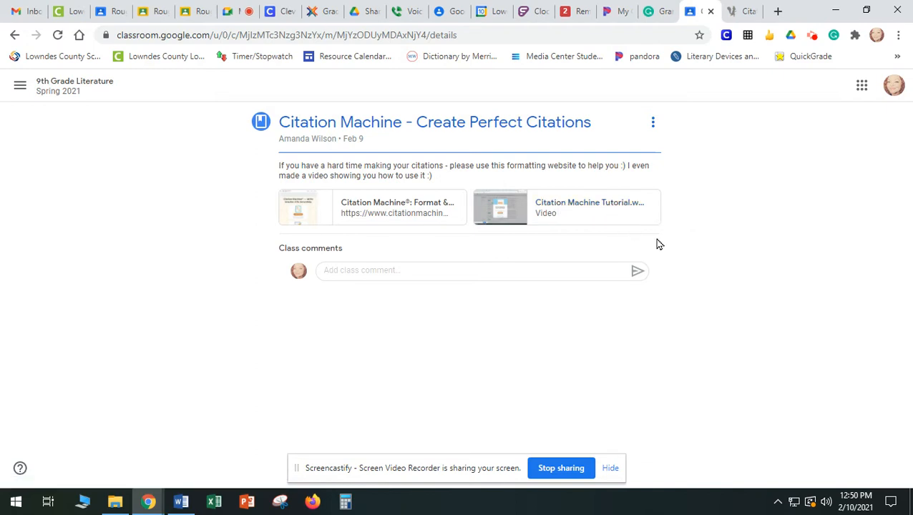
pyautogui.click(413, 205)
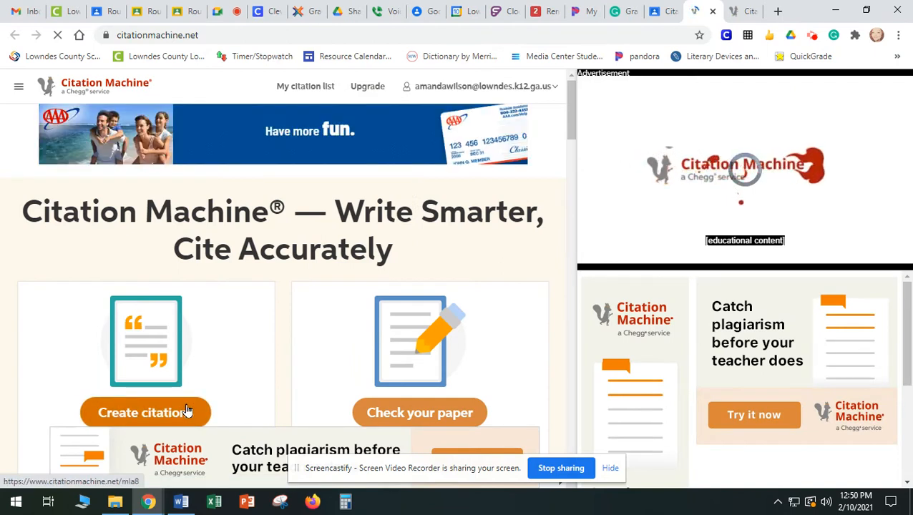
# Start a new citation for an editorial and set its source as originally in a magazine then published online
pyautogui.click(188, 410)
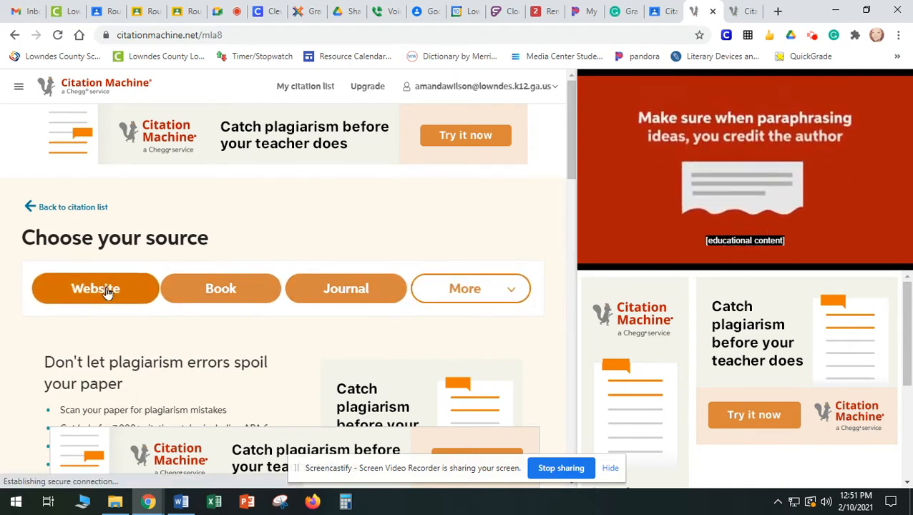
pyautogui.click(464, 289)
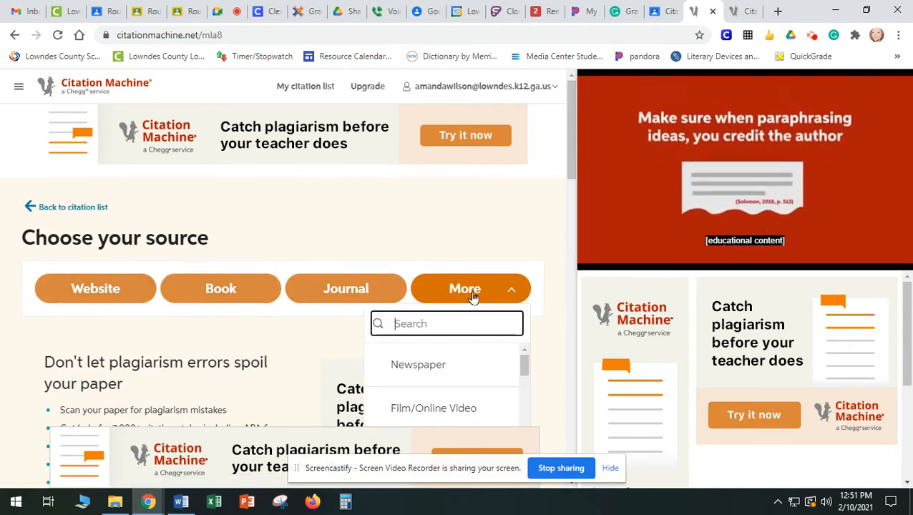
pyautogui.scroll(-3, 548, 230)
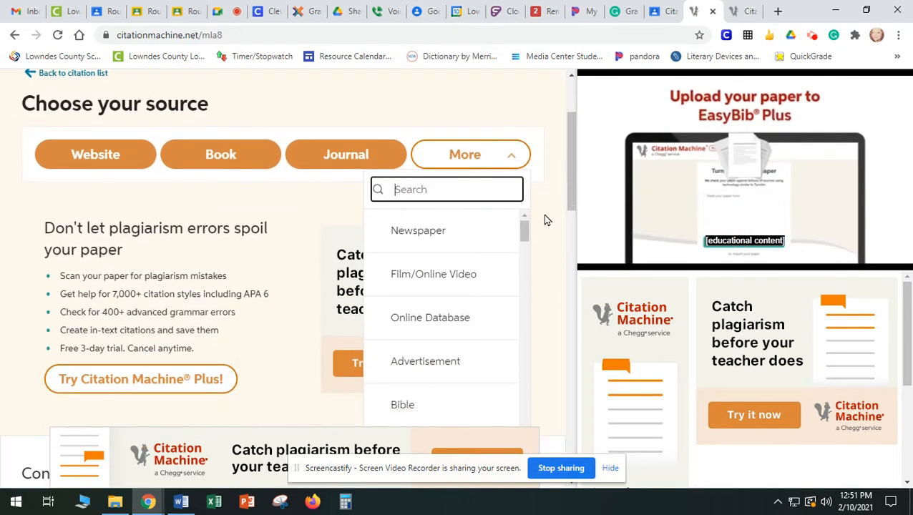
pyautogui.moveTo(523, 163); pyautogui.dragTo(526, 234)
pyautogui.click(427, 183)
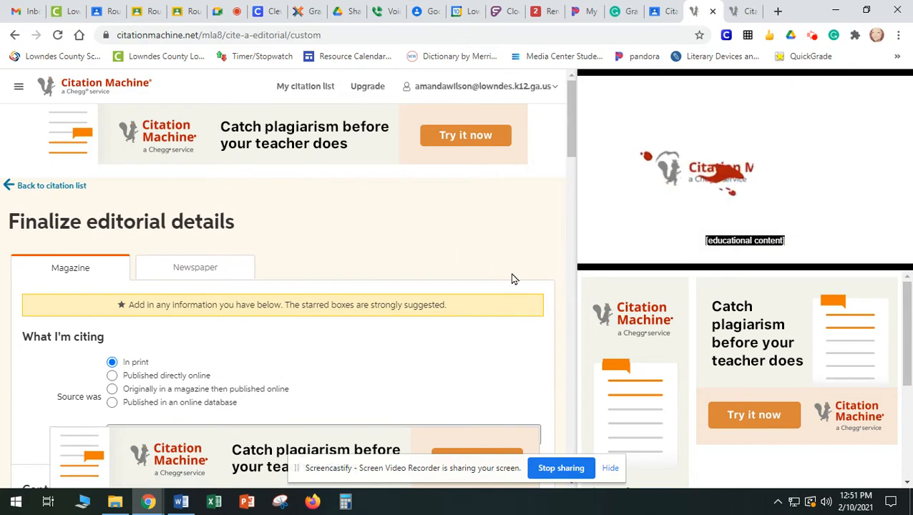
pyautogui.scroll(-2, 559, 275)
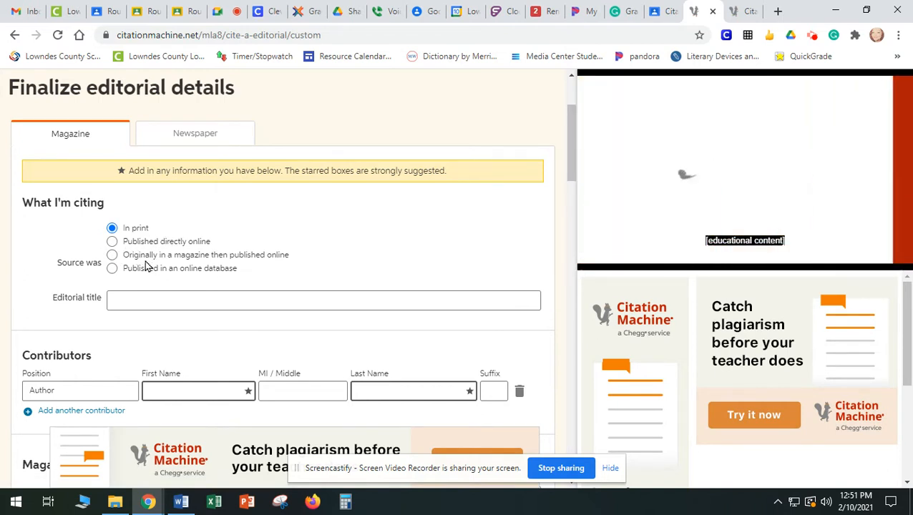
pyautogui.click(112, 256)
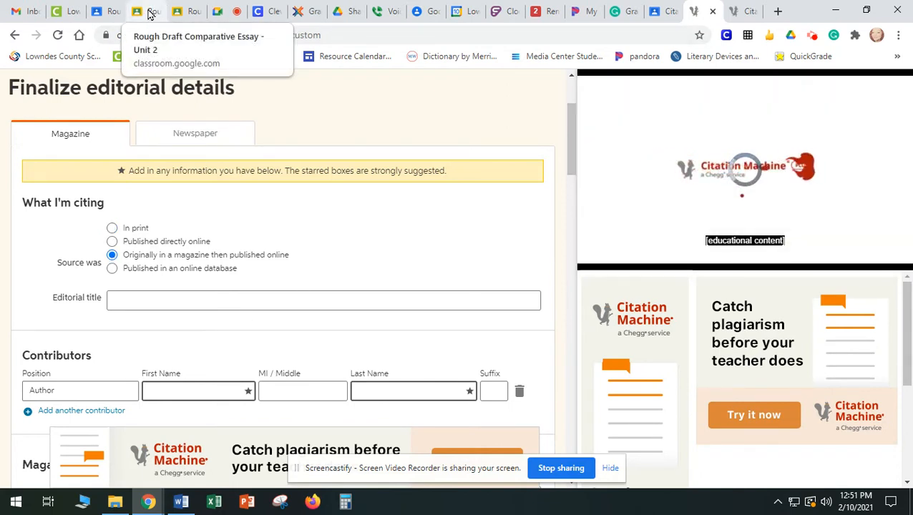
# Try to copy the first article title from the essay's Works Cited page into the editorial title, and clear the pasted text
pyautogui.click(189, 13)
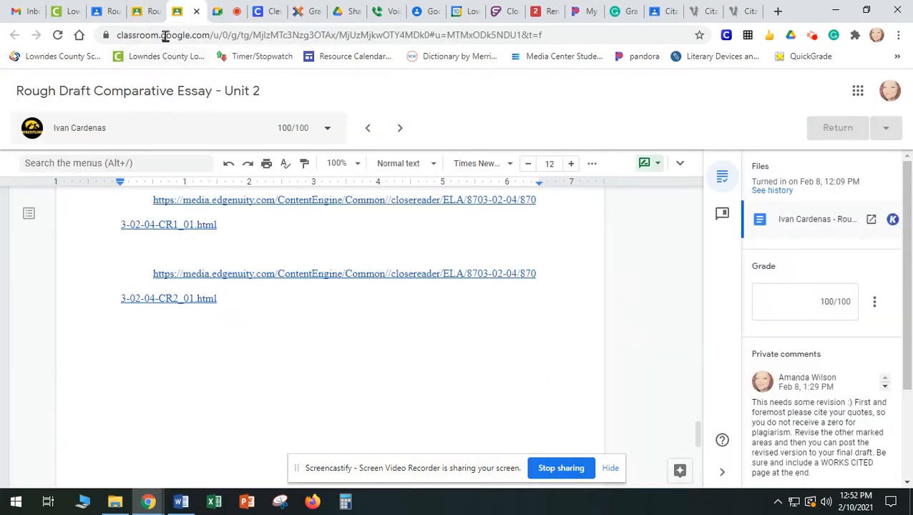
pyautogui.click(152, 14)
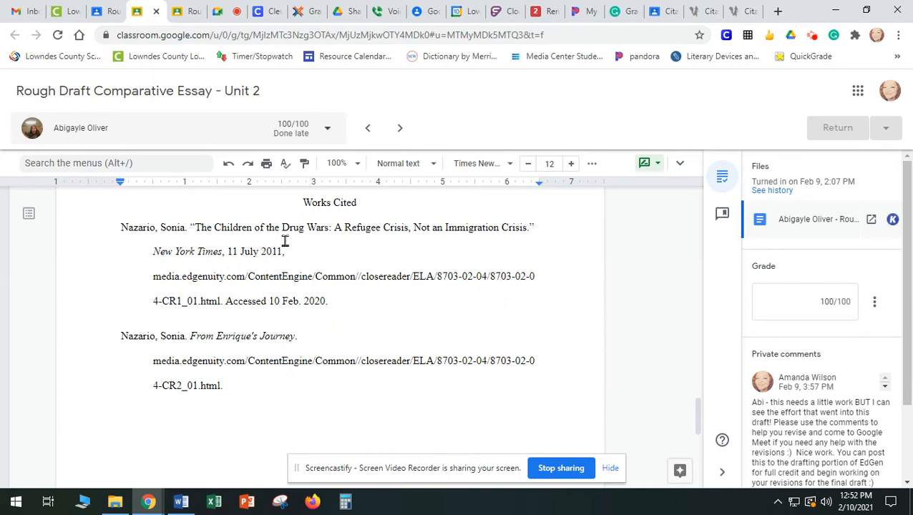
pyautogui.moveTo(198, 228); pyautogui.dragTo(523, 227)
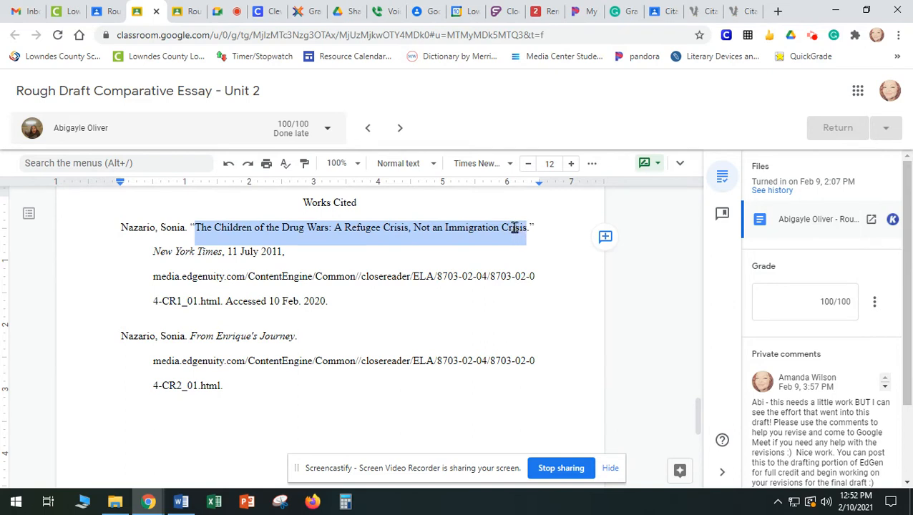
pyautogui.rightClick(514, 228)
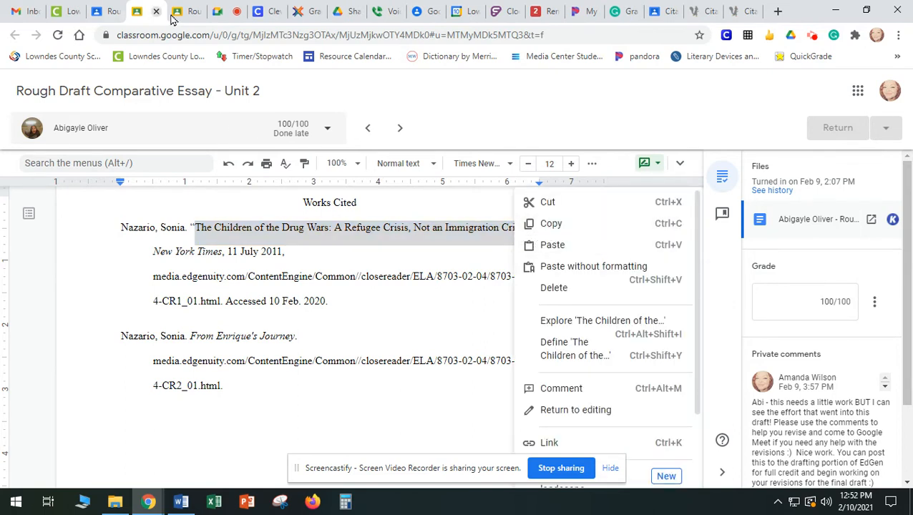
pyautogui.click(665, 11)
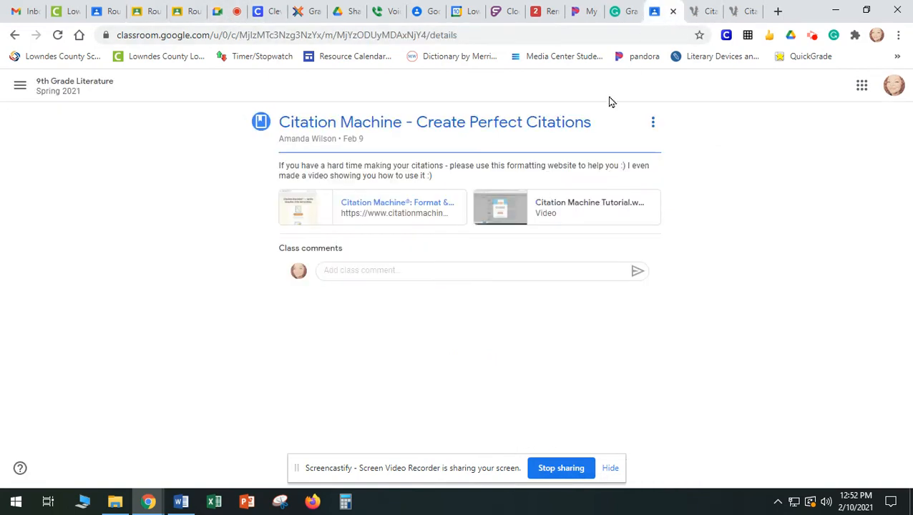
pyautogui.click(693, 10)
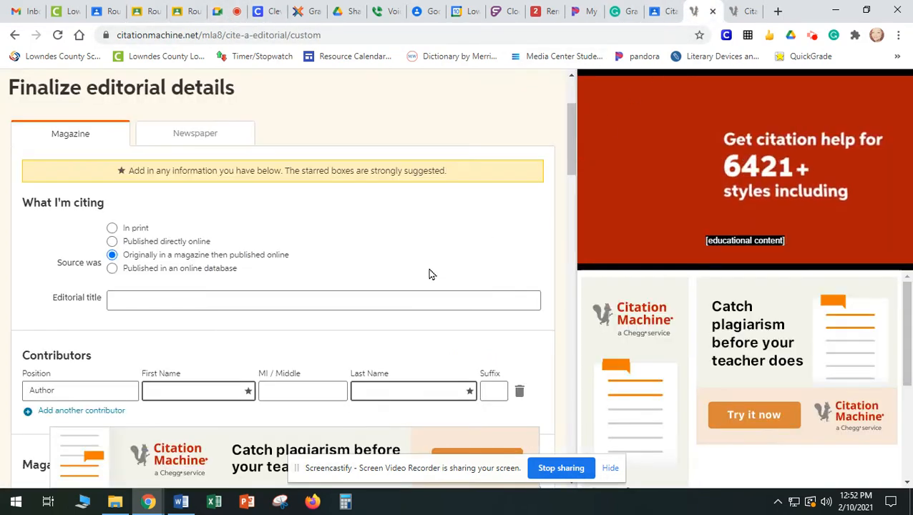
pyautogui.click(397, 295)
pyautogui.hotkey('ctrl', 'v')
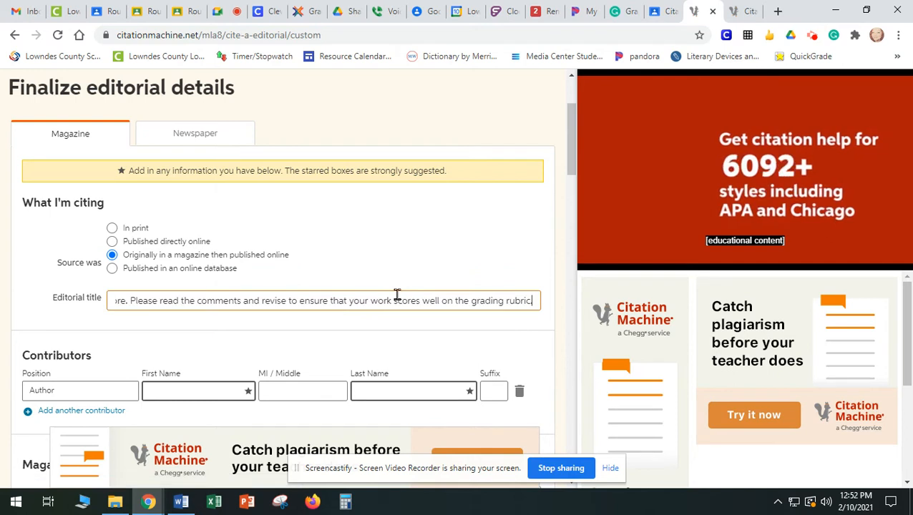
pyautogui.hotkey('ctrl', 'a')
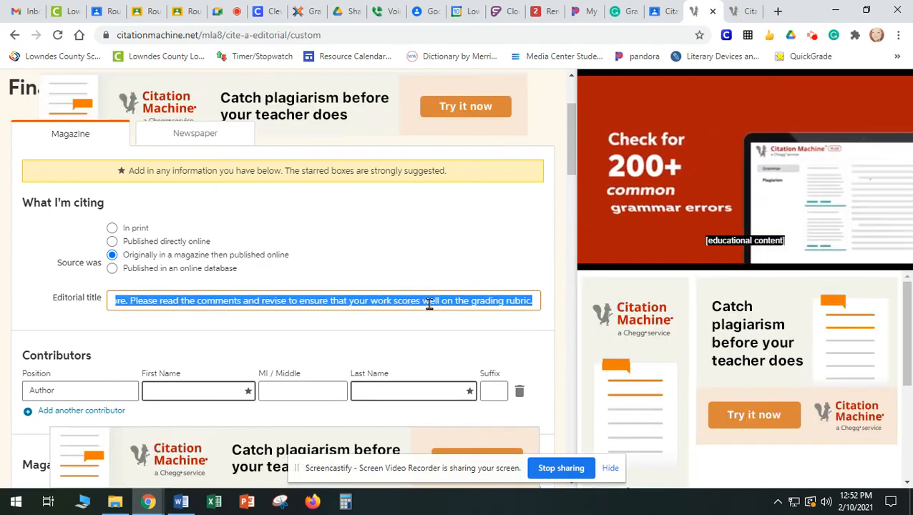
pyautogui.press('BackSpace')
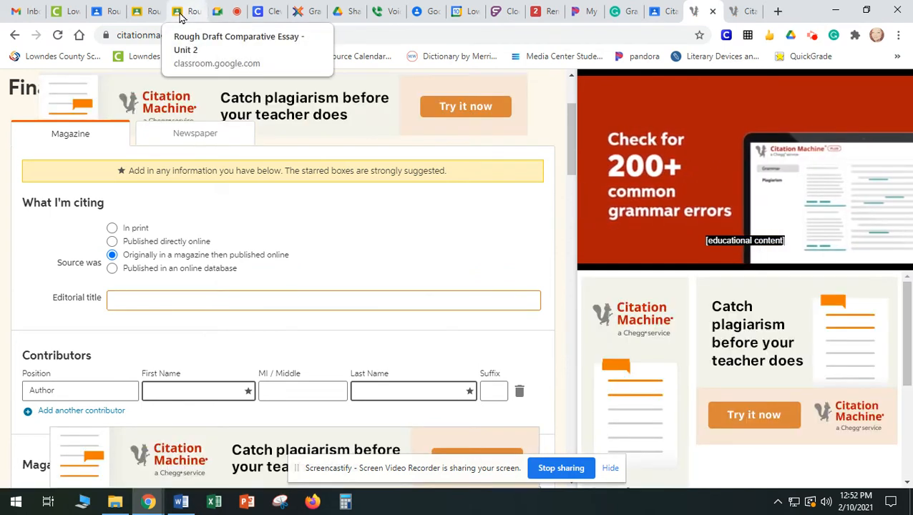
# Copy "The Children of the Drug Wars: A Refugee Crisis, Not an Immigration Crisis" from the essay's Works Cited page into the editorial title
pyautogui.click(153, 12)
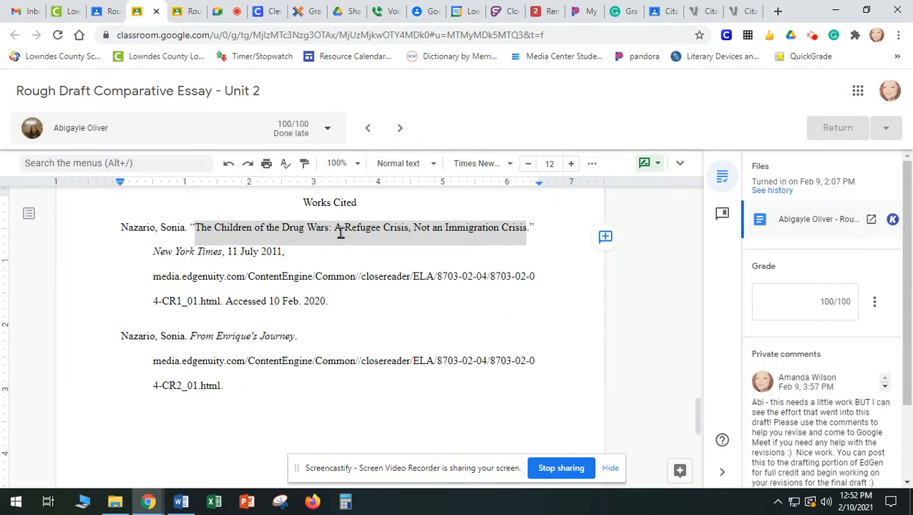
pyautogui.click(240, 228)
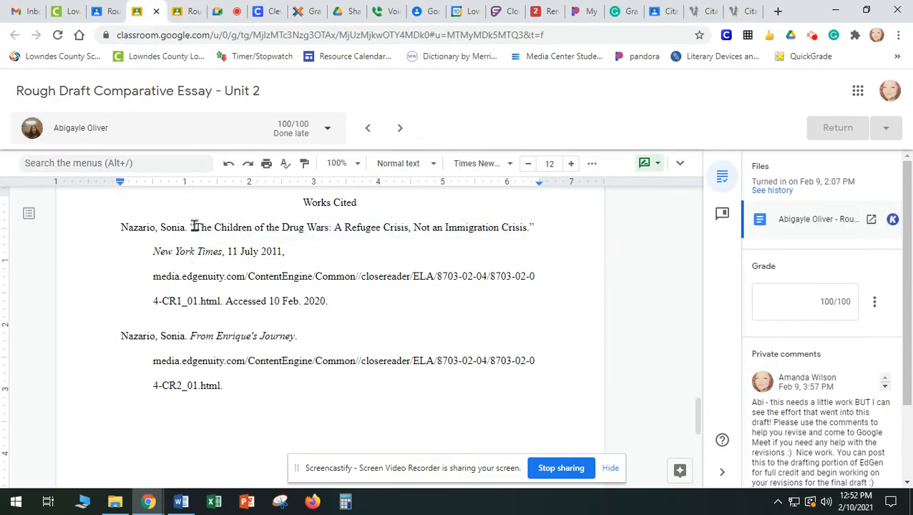
pyautogui.moveTo(194, 227); pyautogui.dragTo(512, 237)
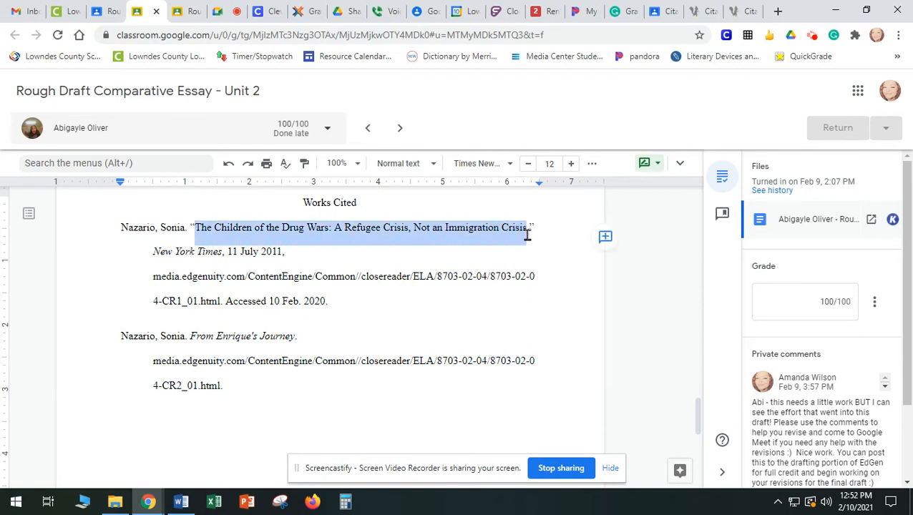
pyautogui.click(702, 20)
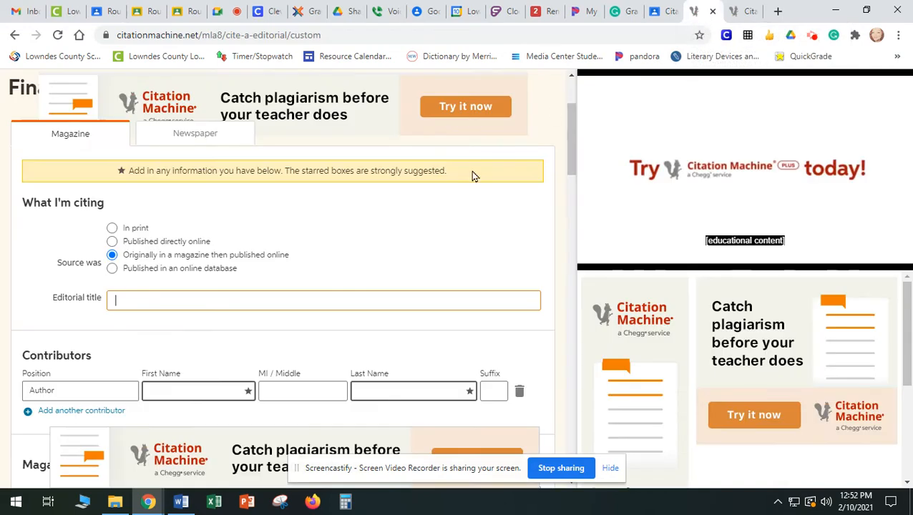
pyautogui.hotkey('ctrl', 'v')
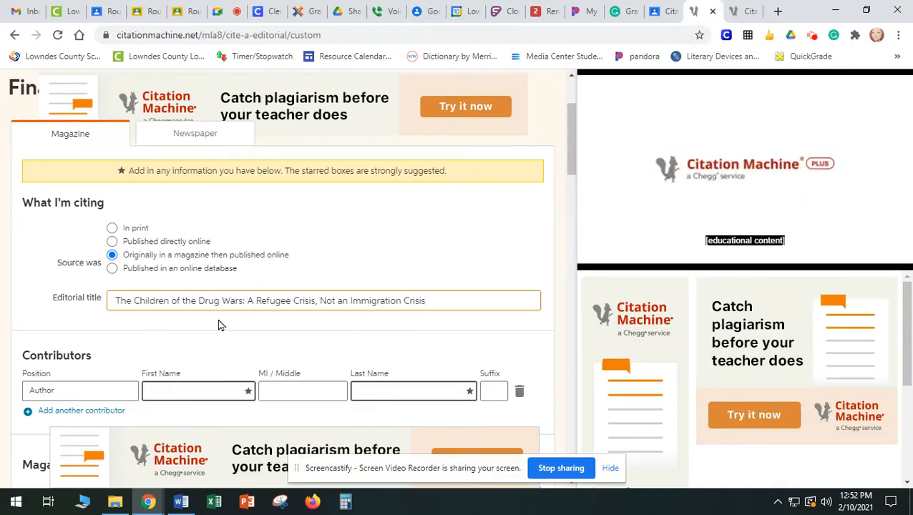
# Enter the article author's first and last name for the contributor, checking the spelling on the essay's Works Cited page
pyautogui.click(179, 390)
pyautogui.write('S')
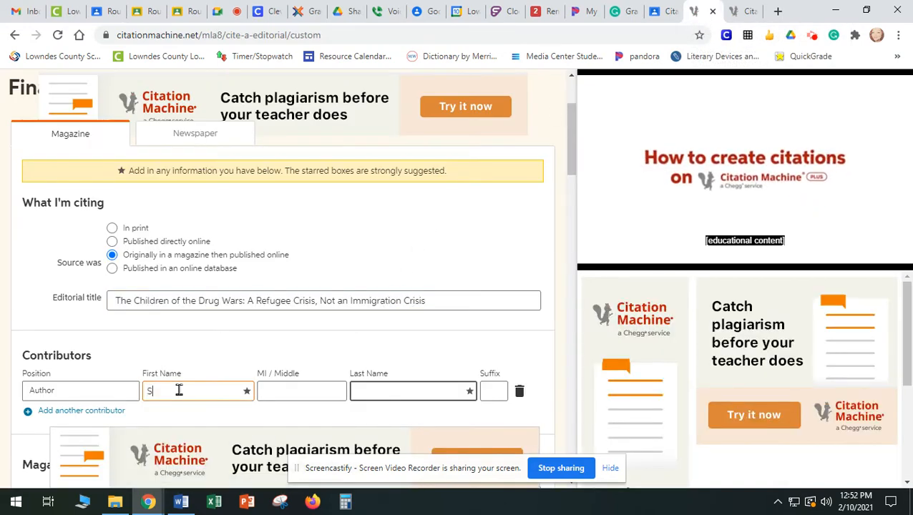
pyautogui.write('onia')
pyautogui.press('Tab')
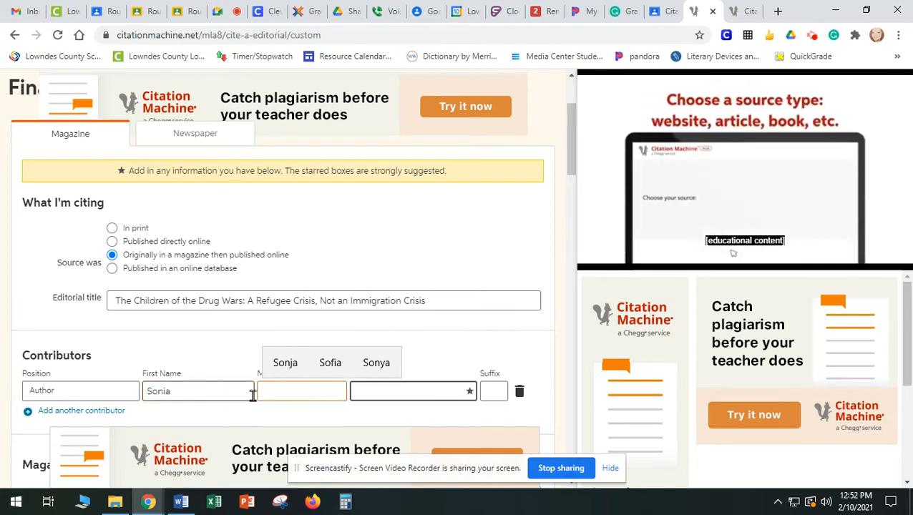
pyautogui.click(377, 390)
pyautogui.click(143, 12)
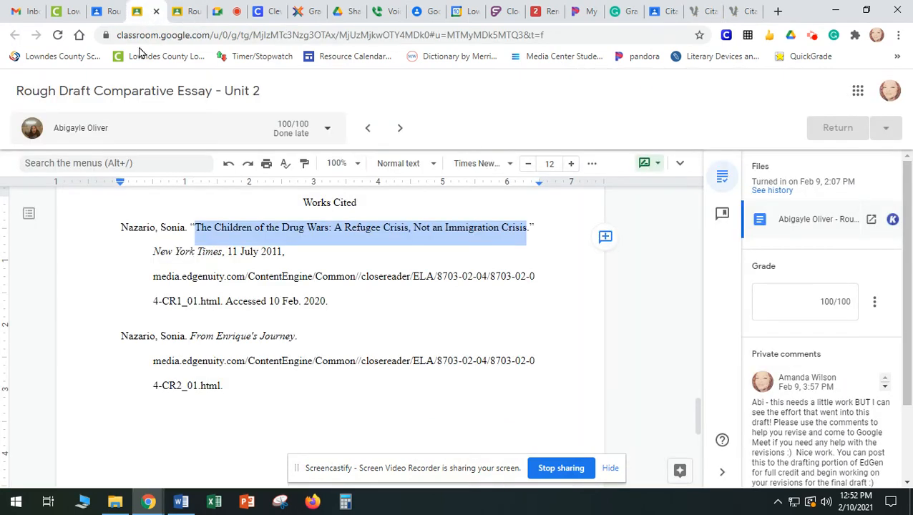
pyautogui.click(715, 10)
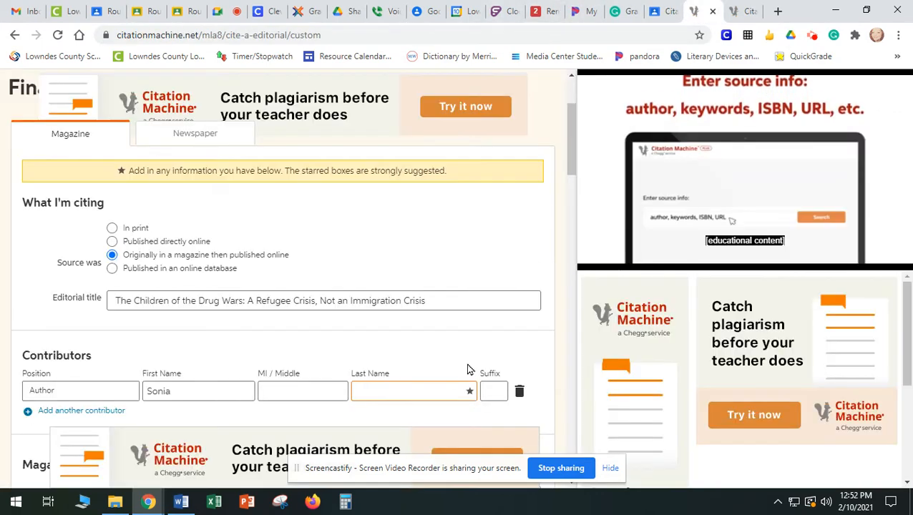
pyautogui.write('Nazario')
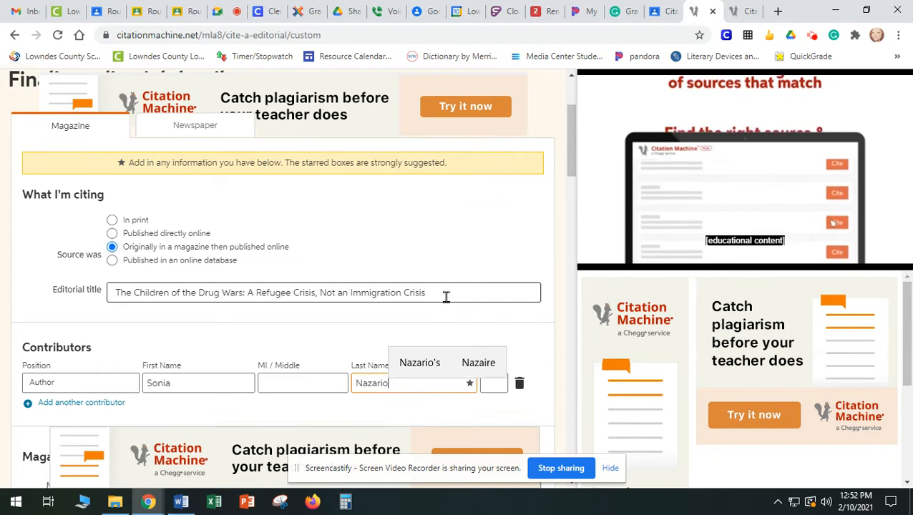
# Copy "New York Times" from the first entry on the essay's Works Cited page into the citation's magazine title
pyautogui.scroll(-1, 445, 297)
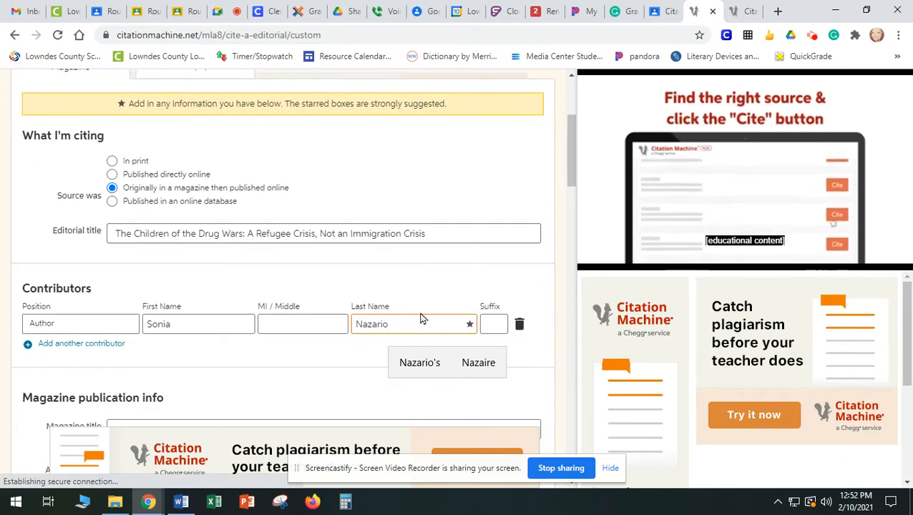
pyautogui.scroll(-3, 343, 243)
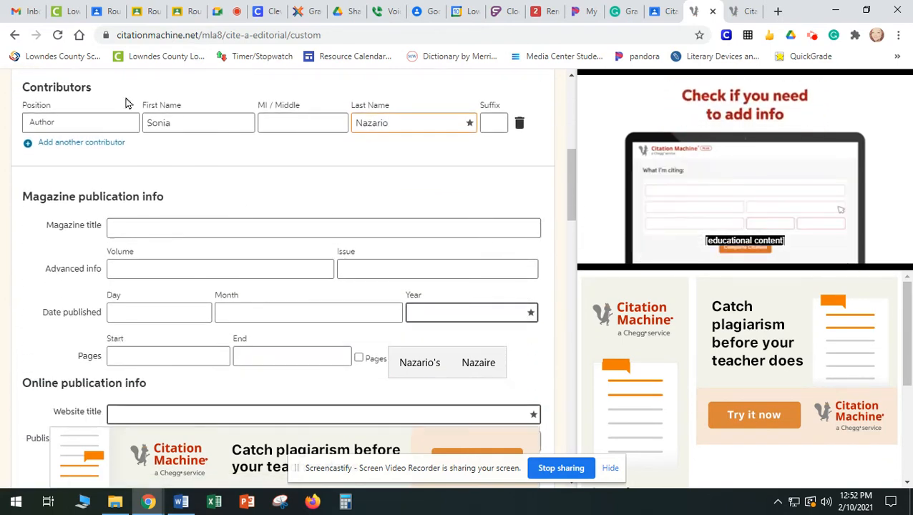
pyautogui.click(148, 10)
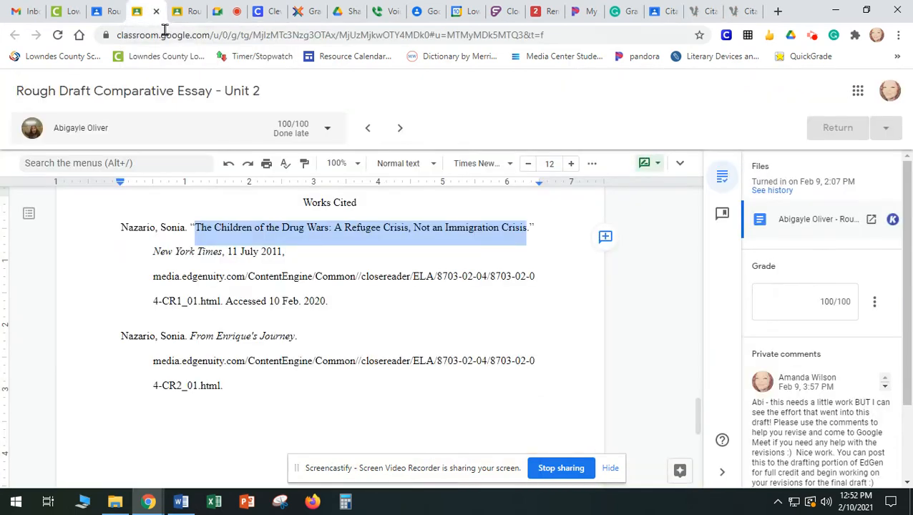
pyautogui.moveTo(220, 251); pyautogui.dragTo(155, 248)
pyautogui.rightClick(155, 249)
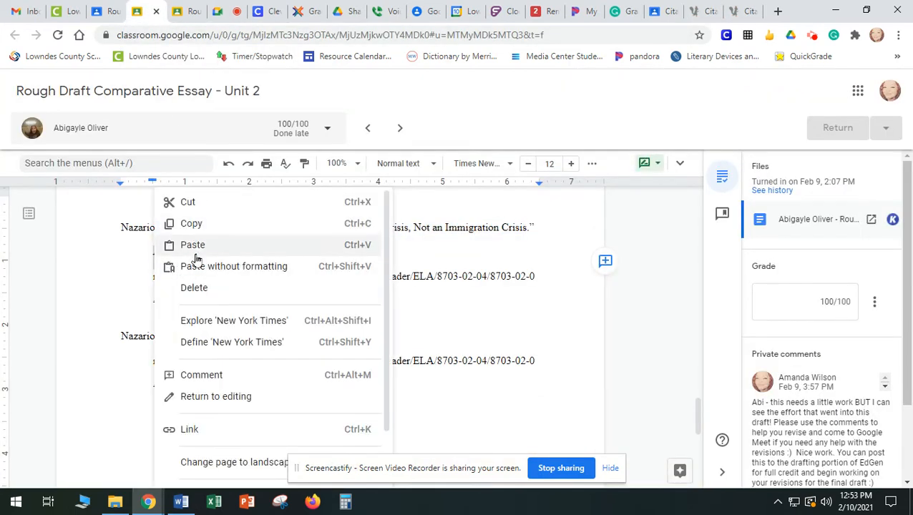
pyautogui.click(426, 281)
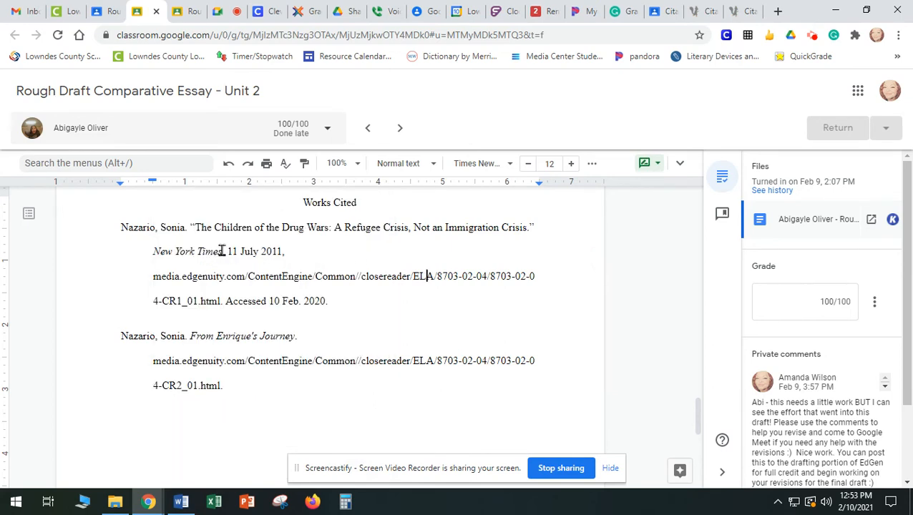
pyautogui.moveTo(222, 251); pyautogui.dragTo(151, 249)
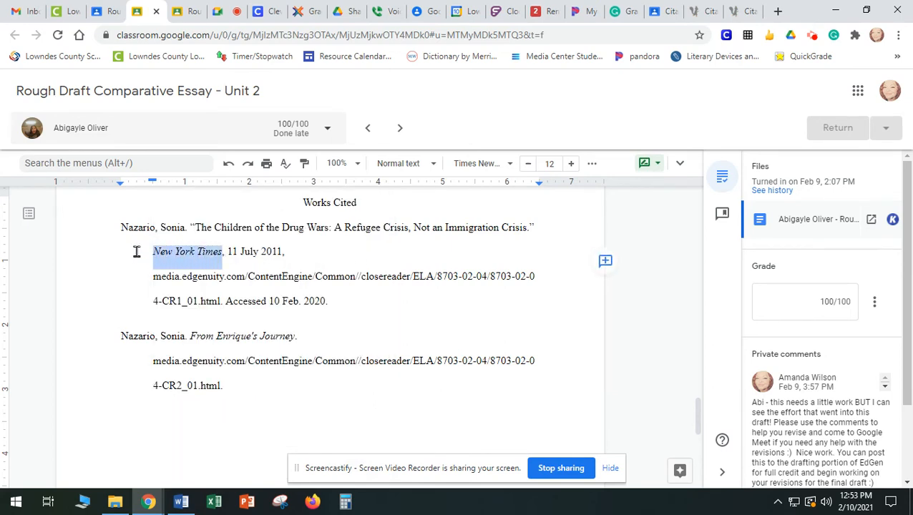
pyautogui.click(707, 15)
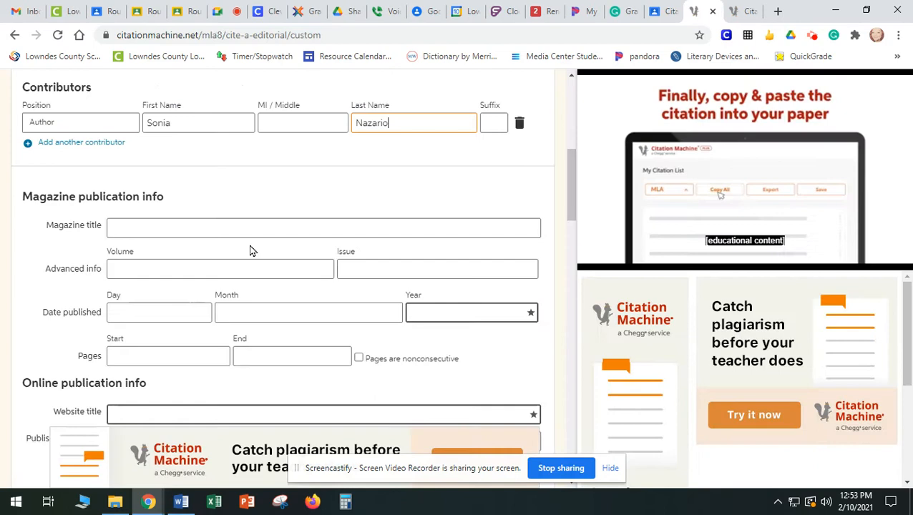
pyautogui.click(159, 223)
pyautogui.hotkey('ctrl', 'v')
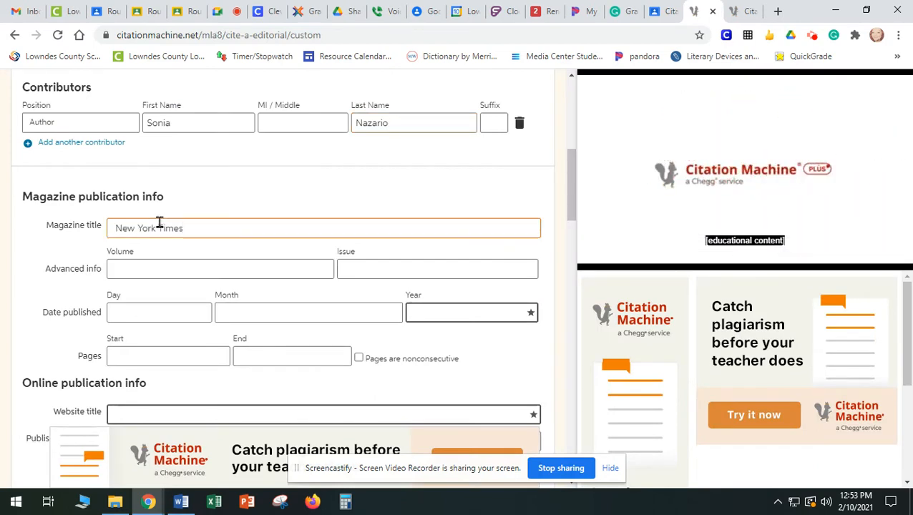
# Set the magazine publication date to 11 July 2011, checking the date on the essay's Works Cited page
pyautogui.click(181, 313)
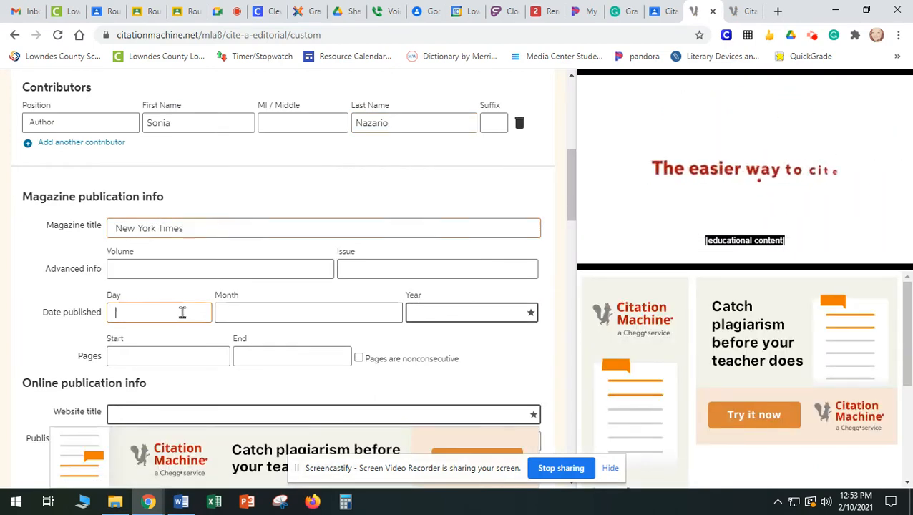
pyautogui.click(150, 12)
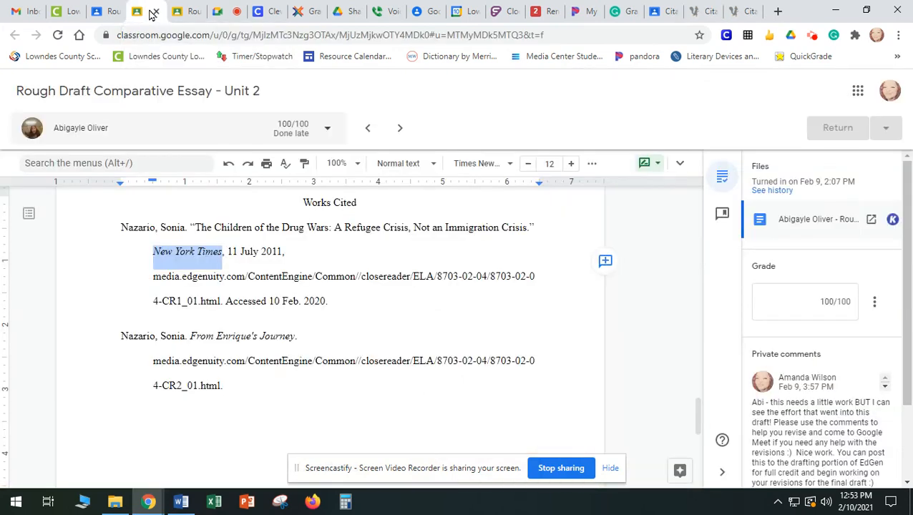
pyautogui.click(705, 12)
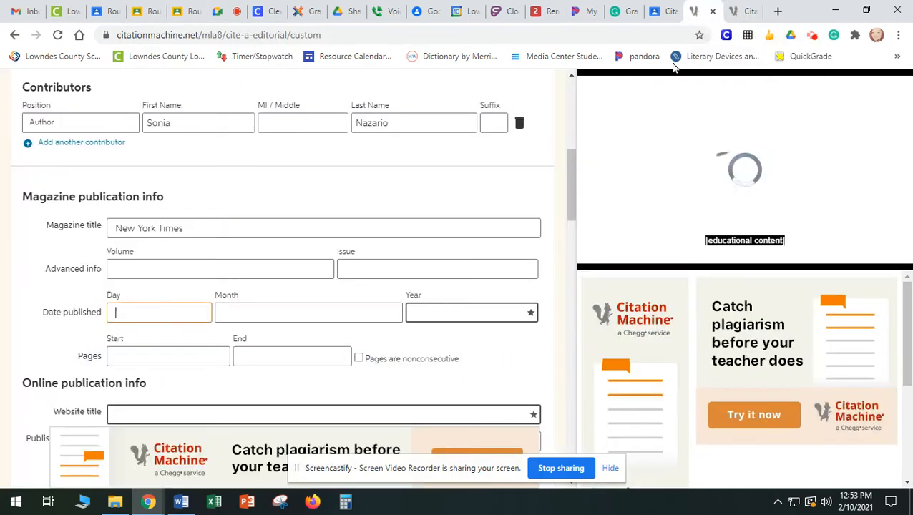
pyautogui.write('11')
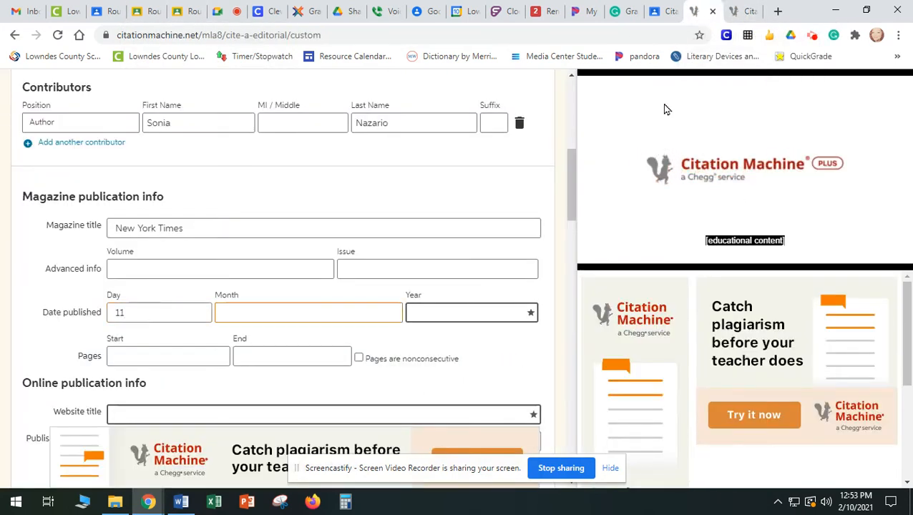
pyautogui.write('July')
pyautogui.press('Tab')
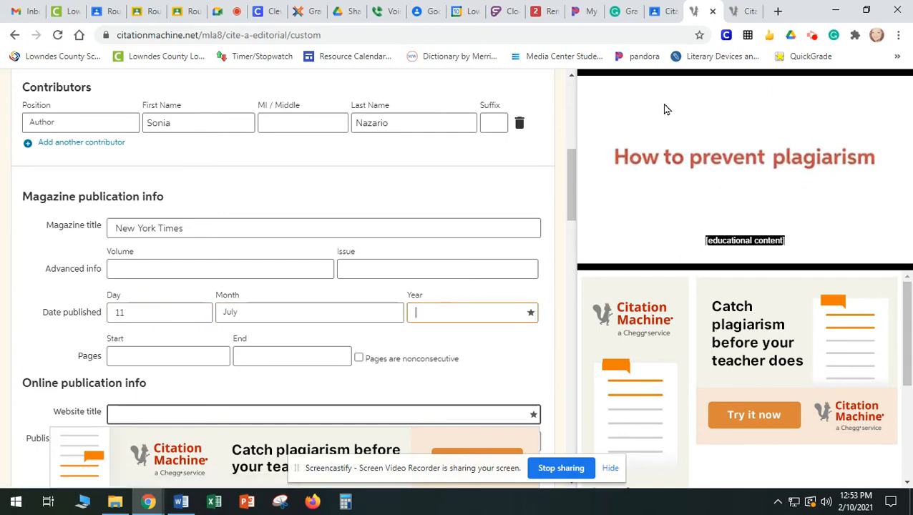
pyautogui.click(150, 14)
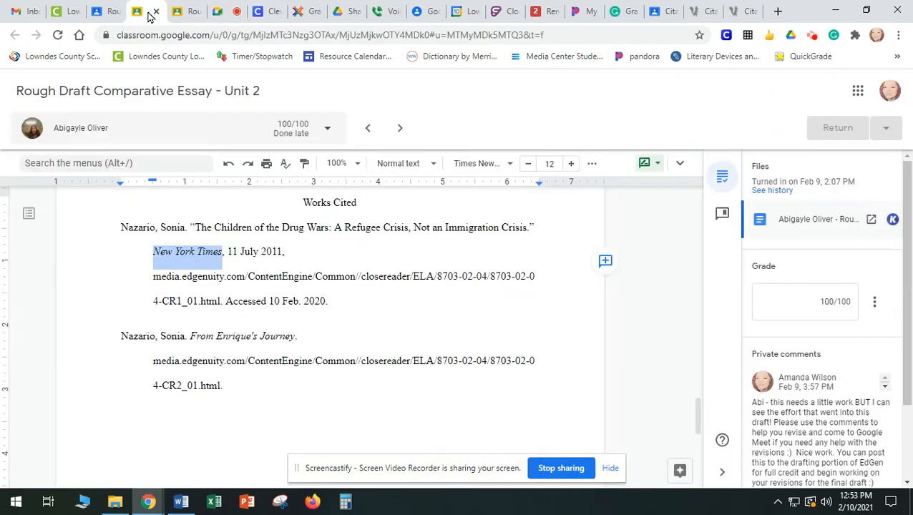
pyautogui.click(702, 12)
pyautogui.write('20')
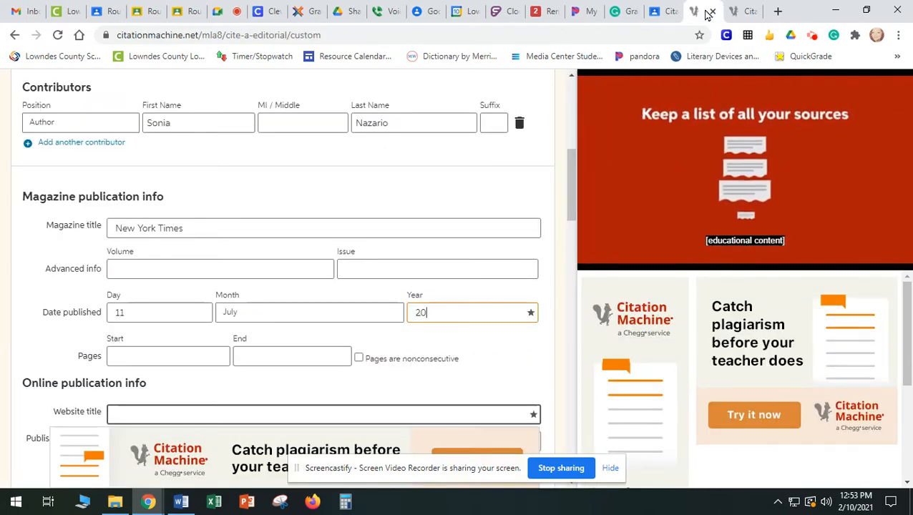
pyautogui.write('11')
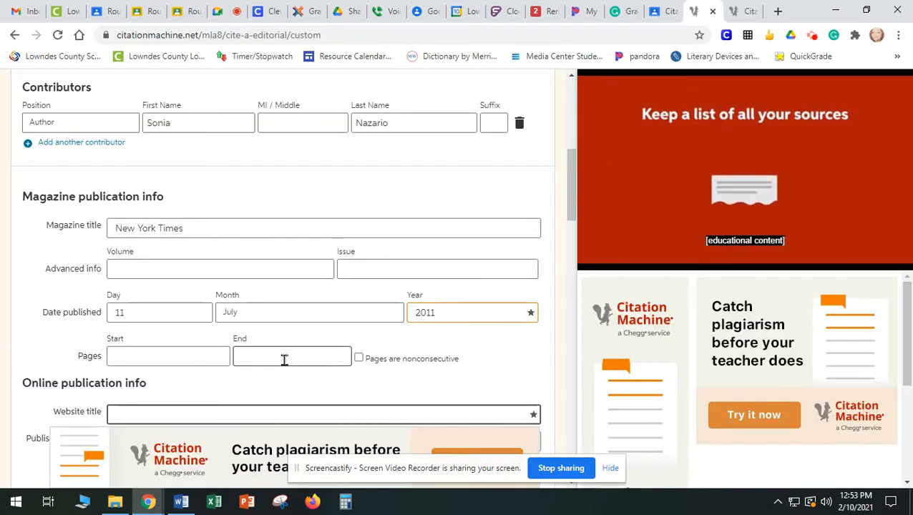
# Copy the first article's full Edgenuity link, ending in CR1_01.html, from the other student's essay
pyautogui.scroll(-3, 447, 355)
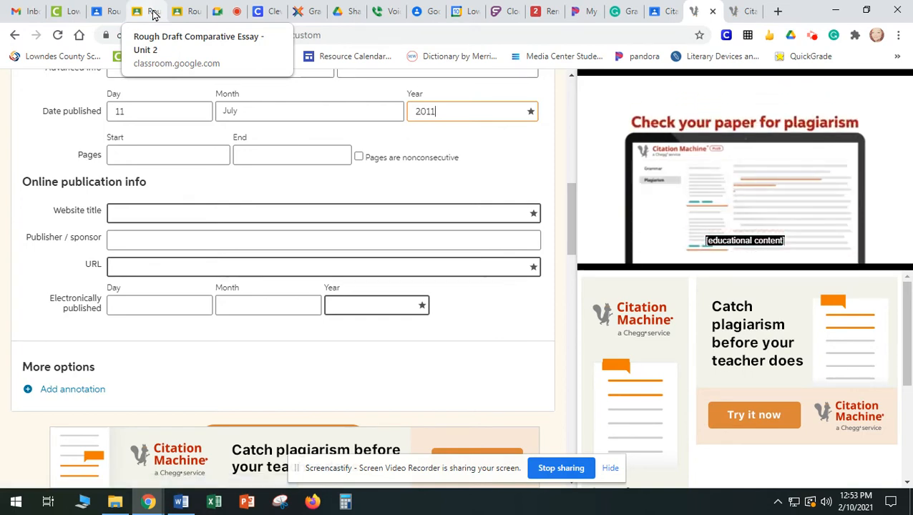
pyautogui.click(154, 14)
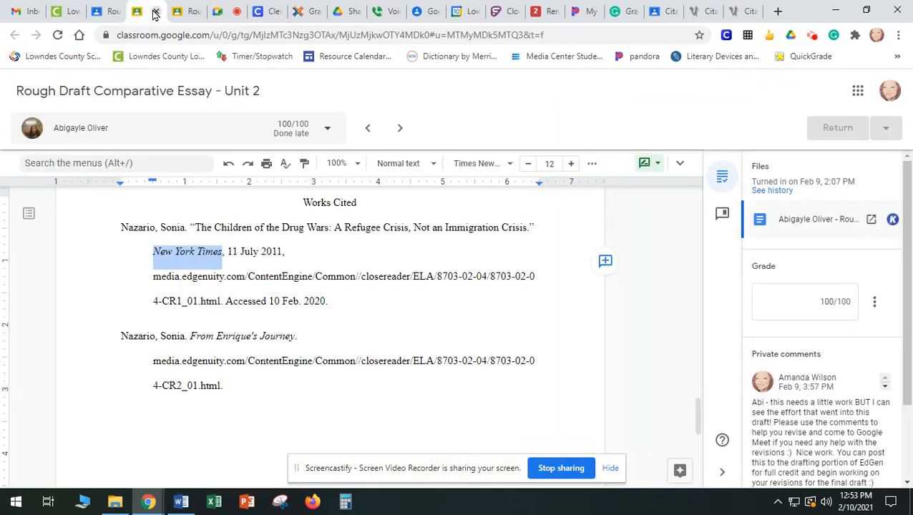
pyautogui.click(193, 14)
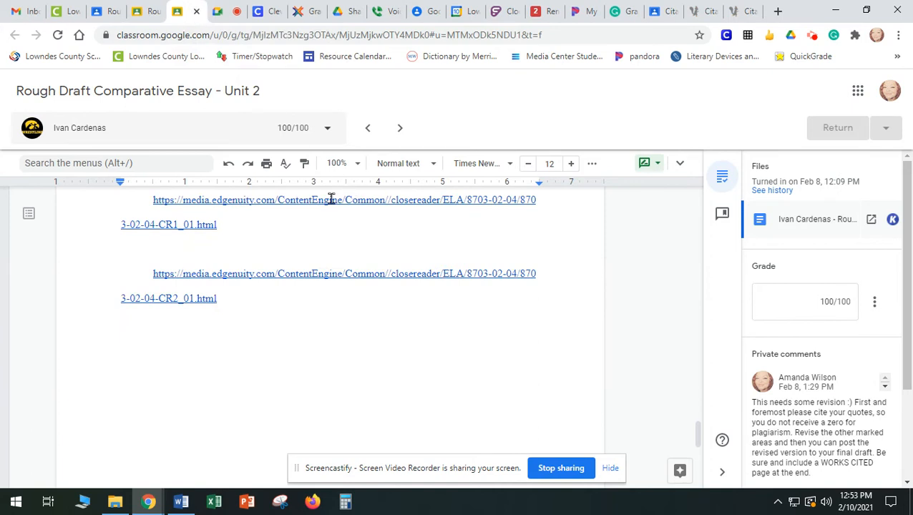
pyautogui.moveTo(189, 217); pyautogui.dragTo(153, 205)
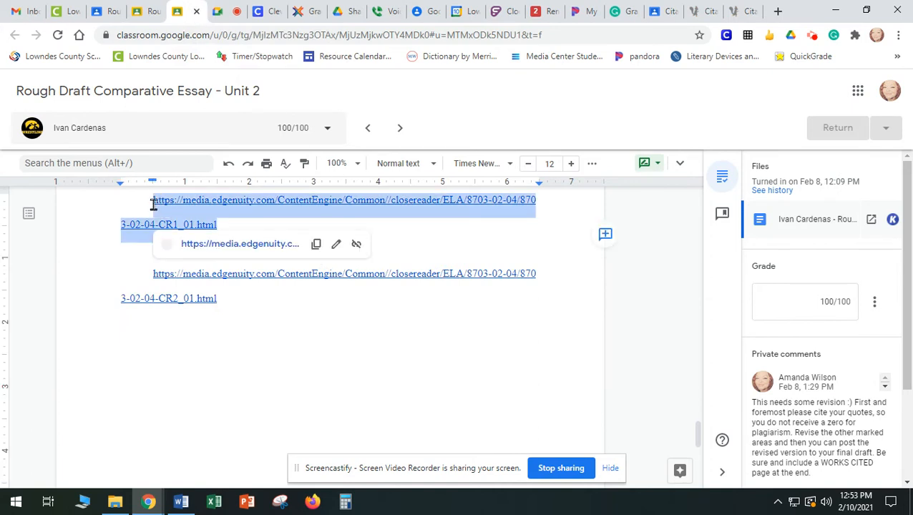
pyautogui.rightClick(193, 205)
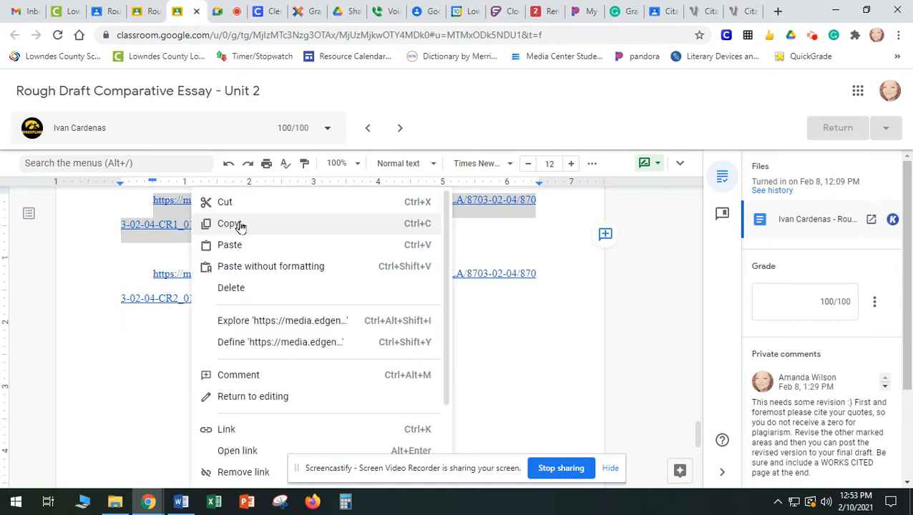
pyautogui.click(505, 240)
pyautogui.moveTo(241, 226); pyautogui.dragTo(166, 210)
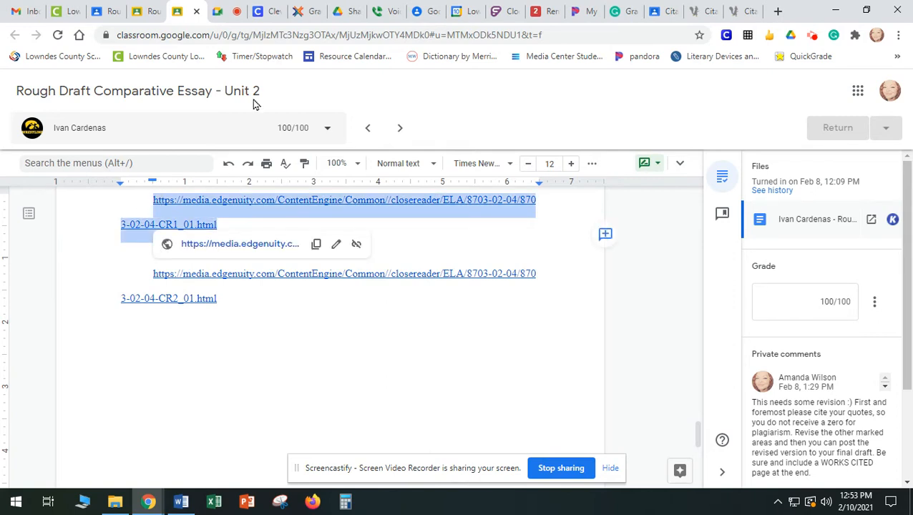
# Paste the copied article link into both the website title and the URL of the online publication info
pyautogui.click(147, 13)
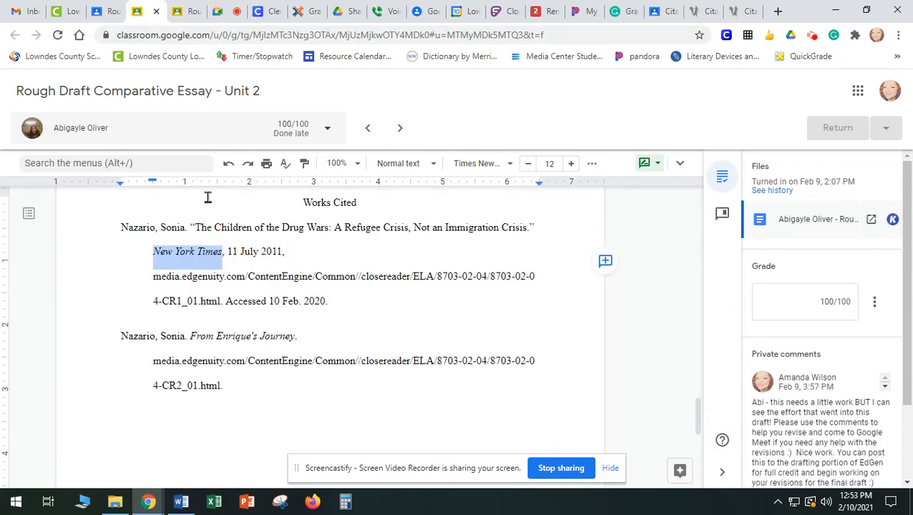
pyautogui.click(696, 12)
pyautogui.click(301, 214)
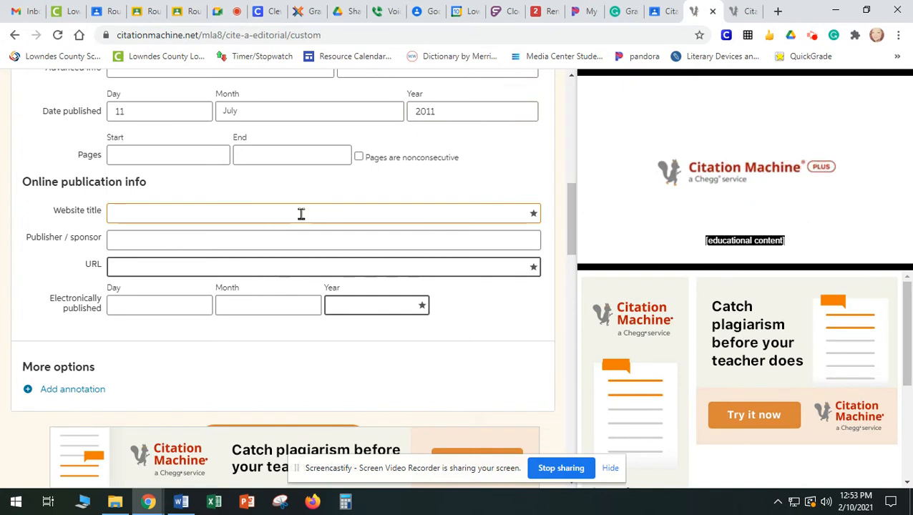
pyautogui.hotkey('ctrl', 'v')
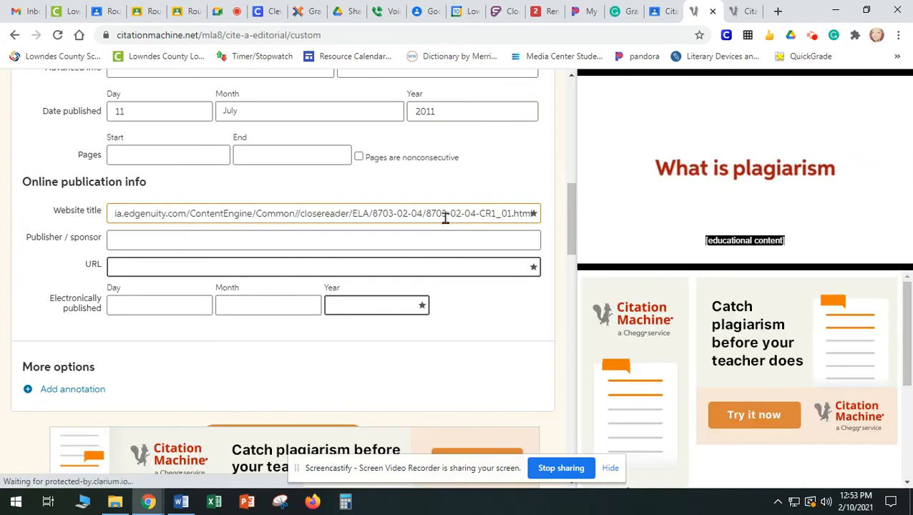
pyautogui.click(330, 269)
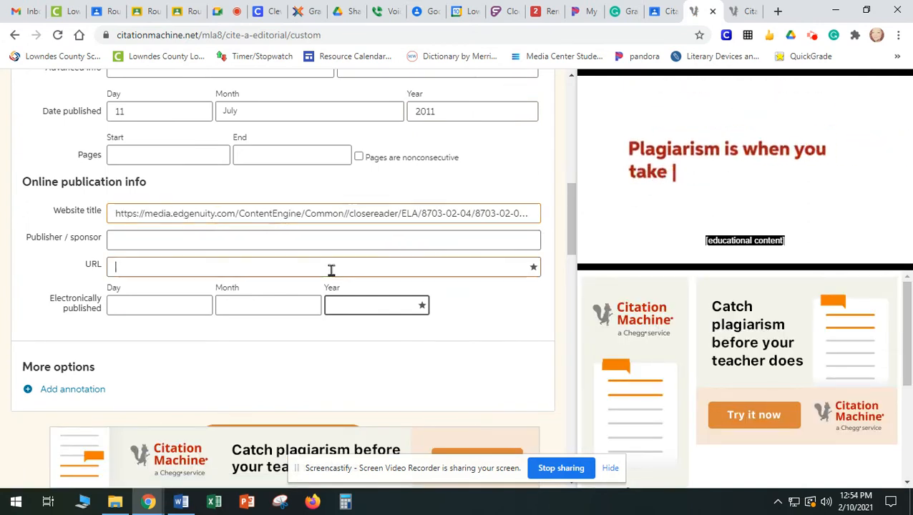
pyautogui.hotkey('ctrl', 'v')
# Replace the link in the website title with "Edgeuity"
pyautogui.click(298, 212)
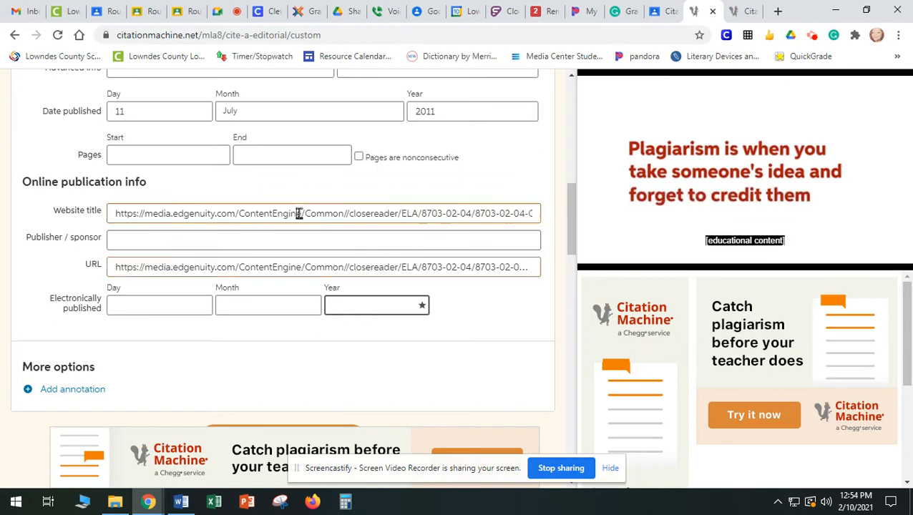
pyautogui.hotkey('ctrl', 'a')
pyautogui.write('Edgeuity')
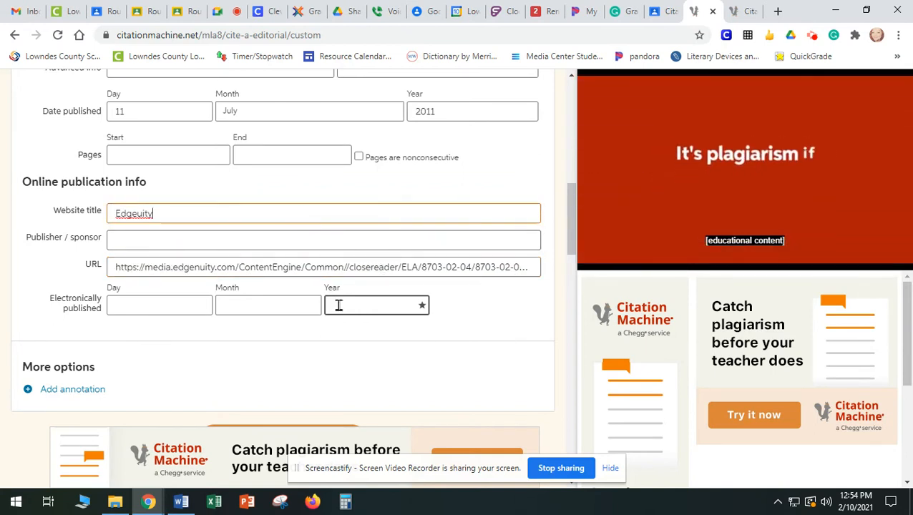
# Set the electronic publication date to 10 February 2020
pyautogui.click(179, 305)
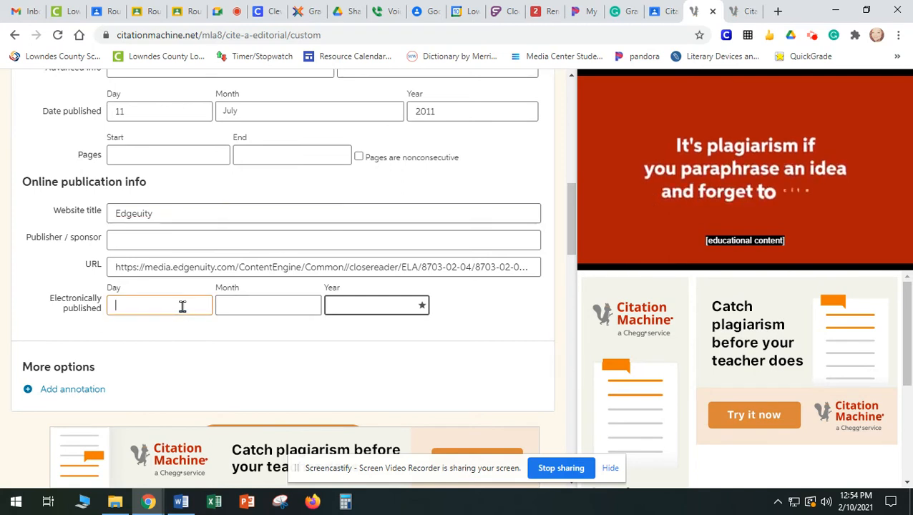
pyautogui.write('10')
pyautogui.press('Tab')
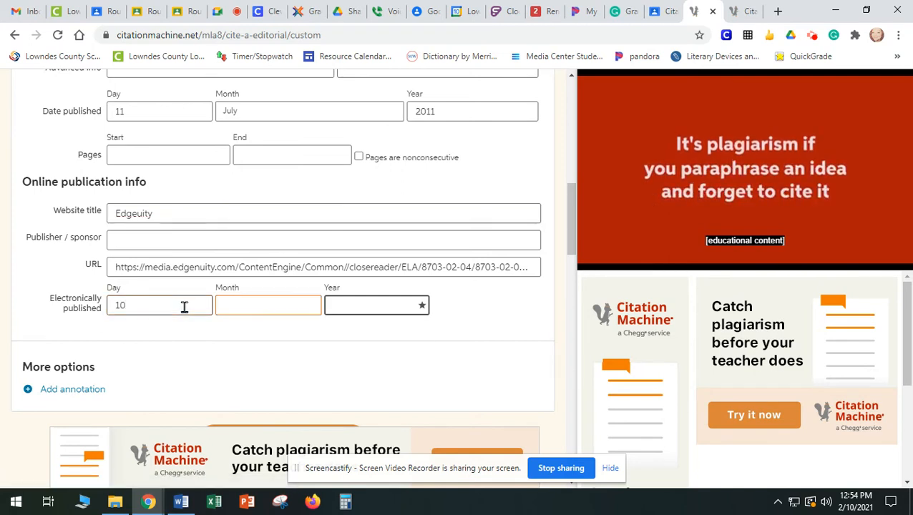
pyautogui.press('f')
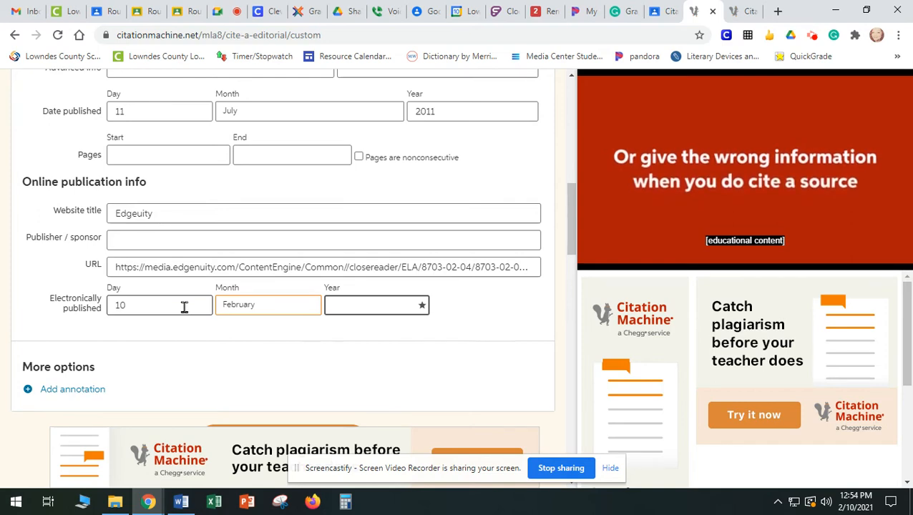
pyautogui.press('Tab')
pyautogui.write('2020')
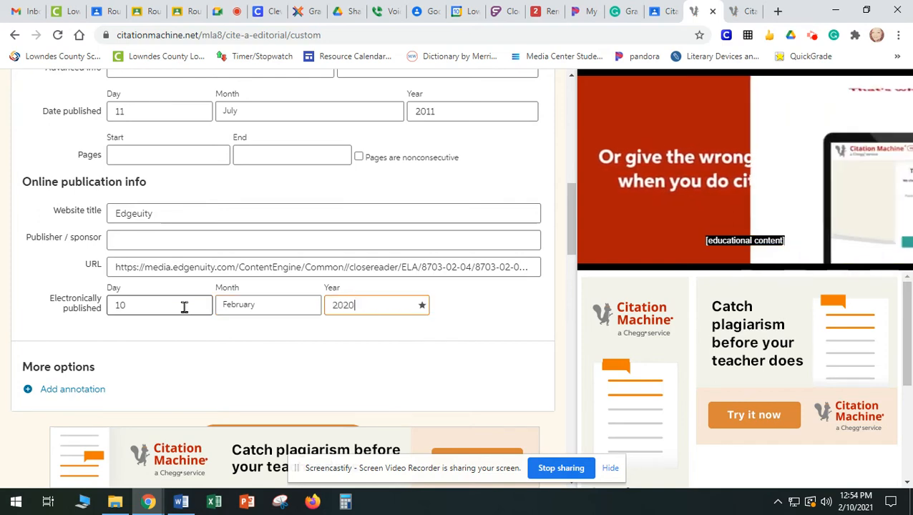
# Review the filled-in citation form from the editorial title through to the electronic publication date
pyautogui.scroll(-2, 443, 378)
pyautogui.scroll(5, 443, 378)
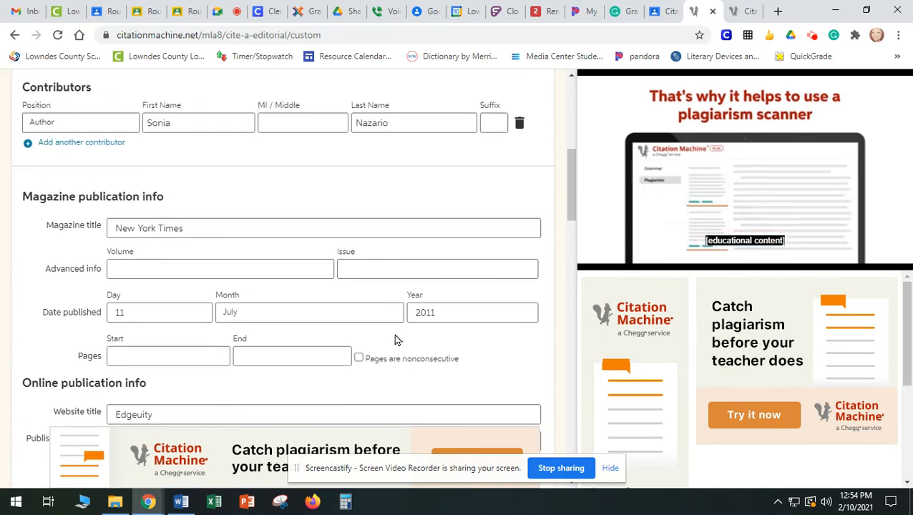
pyautogui.scroll(2, 449, 280)
pyautogui.scroll(2, 451, 287)
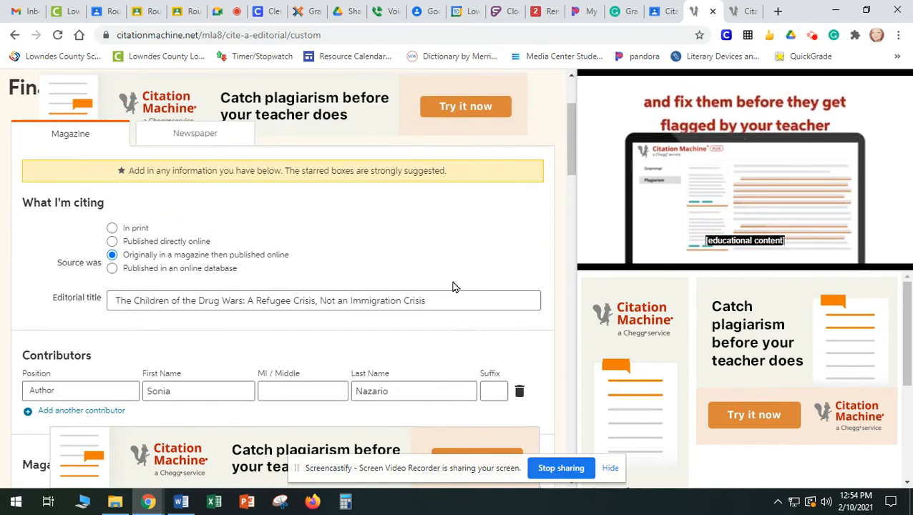
pyautogui.scroll(-3, 451, 287)
pyautogui.scroll(-6, 377, 359)
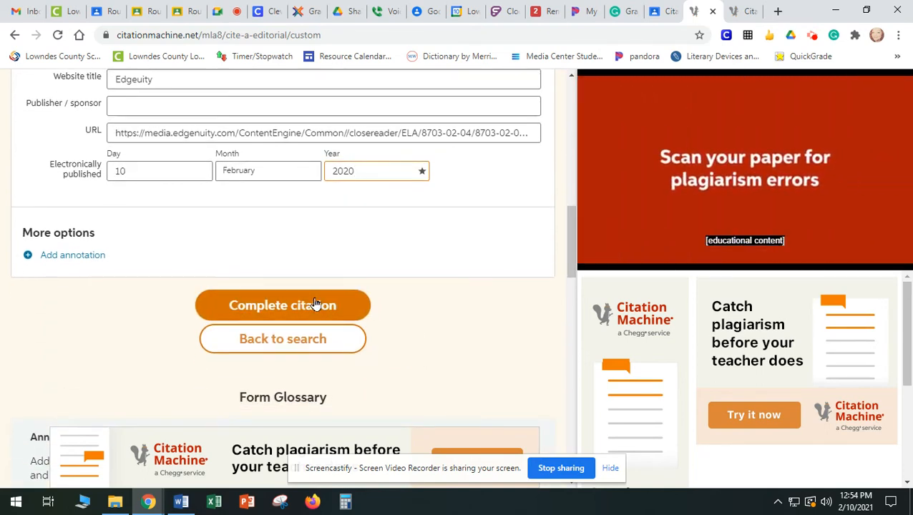
# Complete the editorial citation, choosing the free sponsored message to continue citing
pyautogui.click(316, 303)
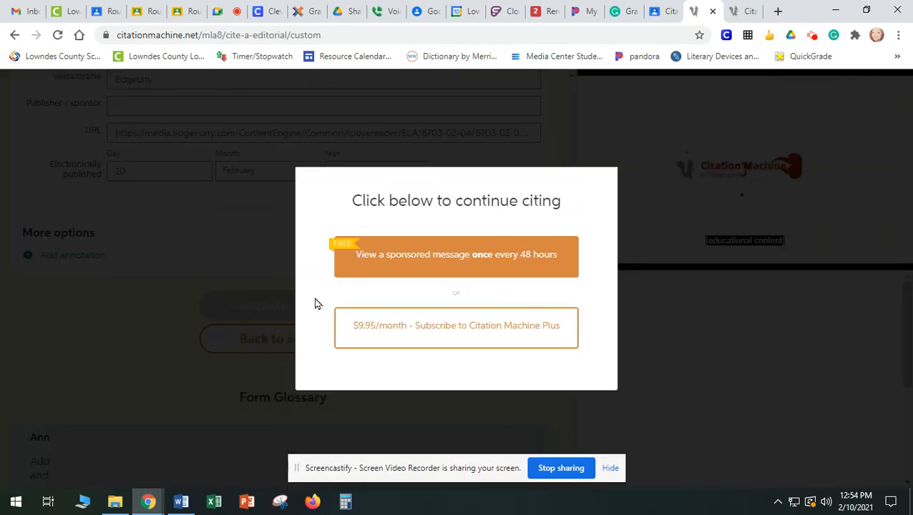
pyautogui.click(532, 265)
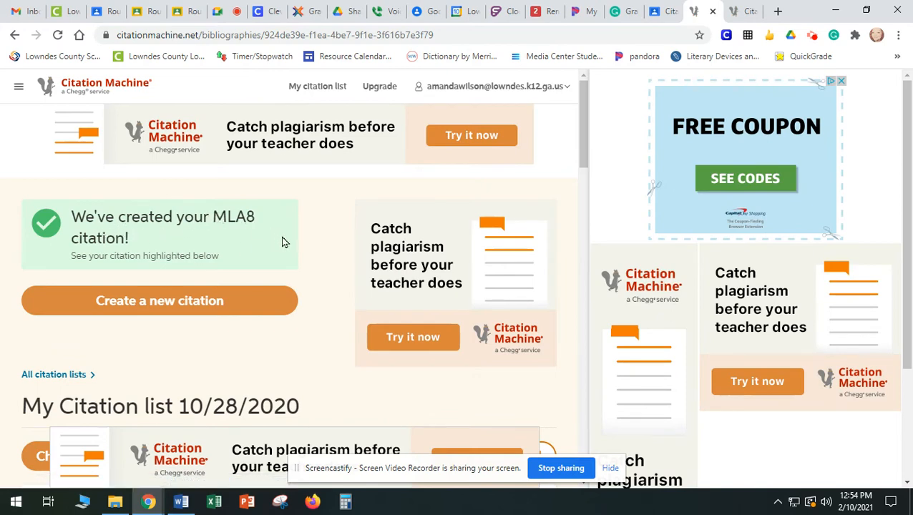
# Select MLA8 as the citation style for the citation list
pyautogui.scroll(-2, 306, 251)
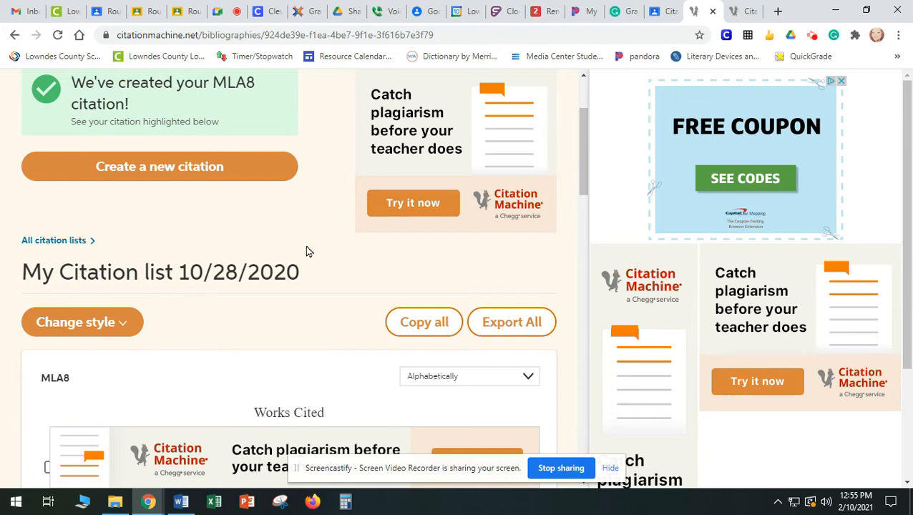
pyautogui.click(131, 328)
pyautogui.scroll(-2, 163, 322)
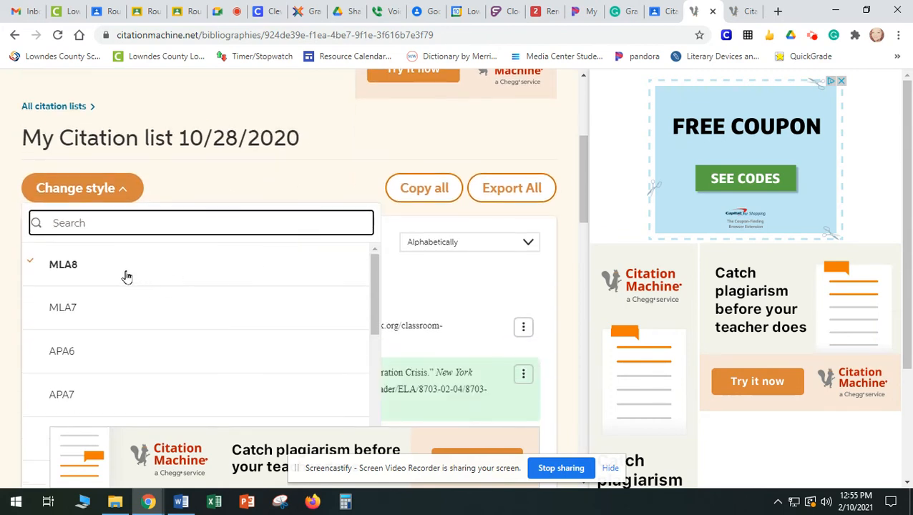
pyautogui.click(99, 270)
# Copy the full citation of the highlighted New York Times editorial from the Works Cited list
pyautogui.scroll(-1, 213, 246)
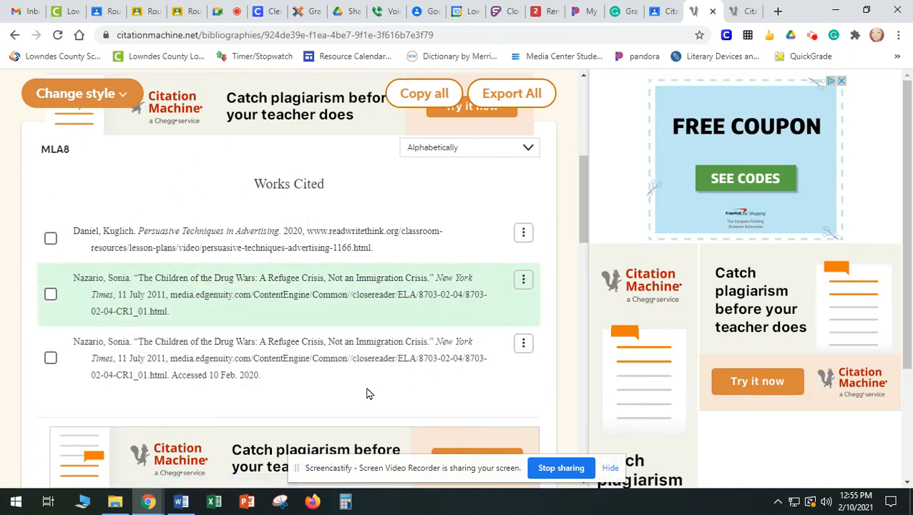
pyautogui.moveTo(208, 378)
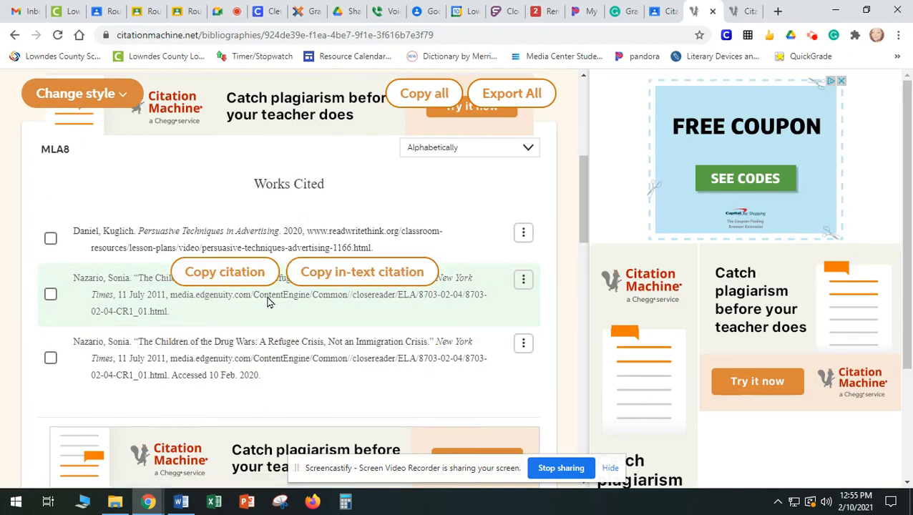
pyautogui.moveTo(236, 316)
pyautogui.click(232, 281)
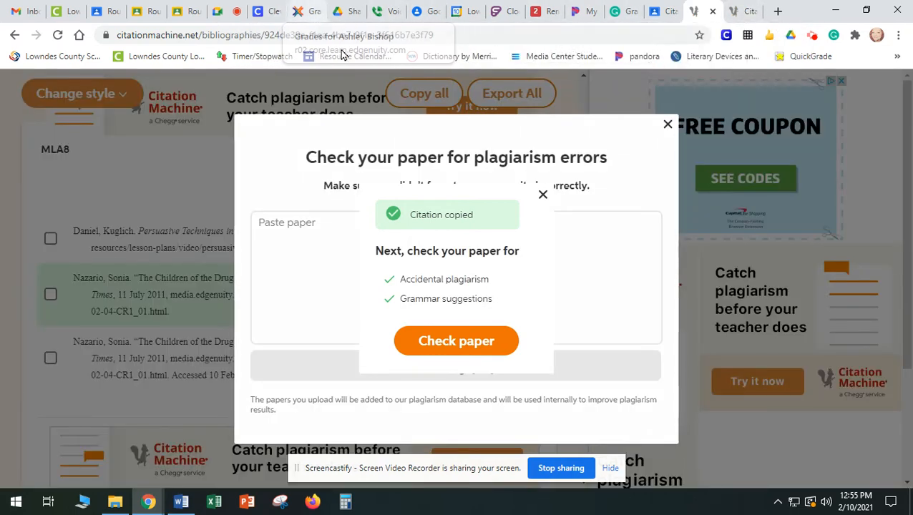
# Create a blank Google Docs document in a new browser tab and paste the copied citation into it
pyautogui.click(777, 11)
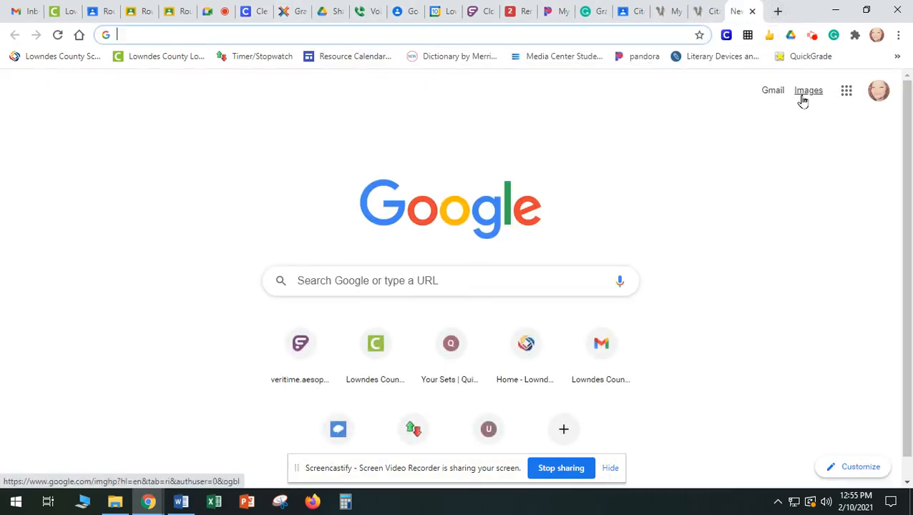
pyautogui.click(846, 90)
pyautogui.click(852, 209)
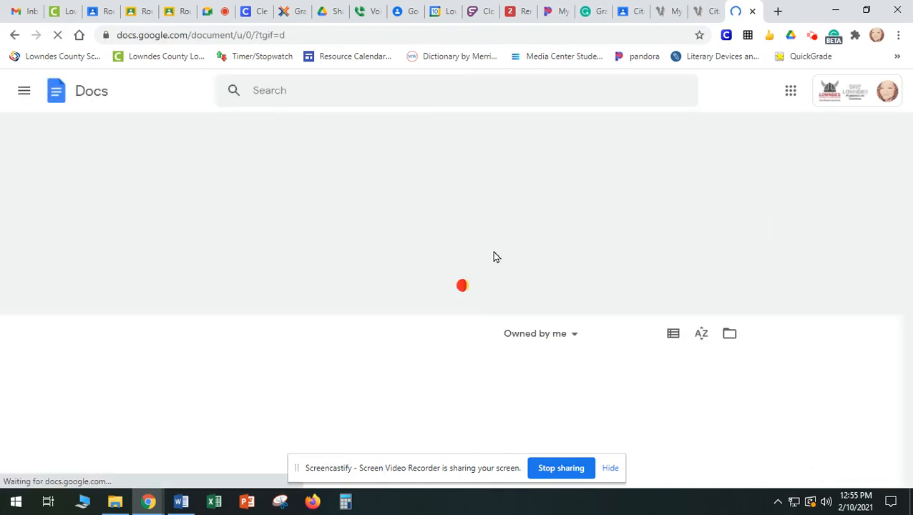
pyautogui.click(204, 240)
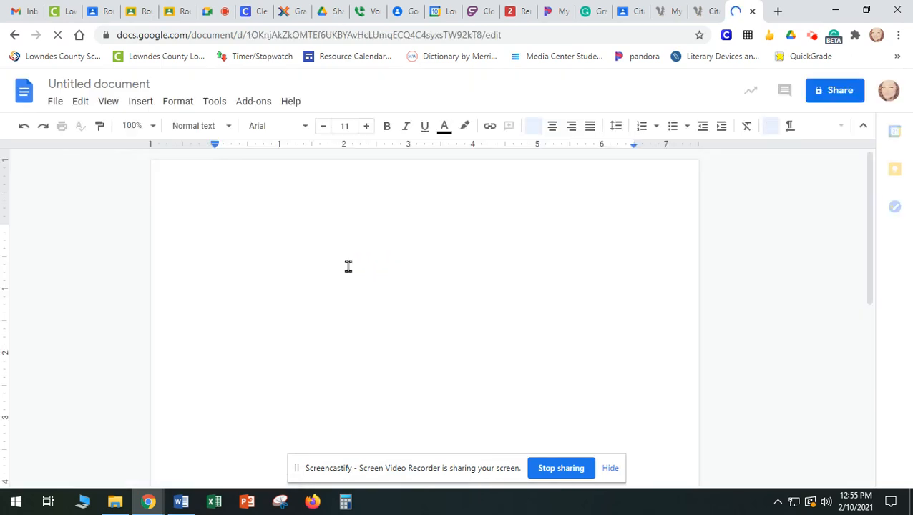
pyautogui.hotkey('ctrl', 'v')
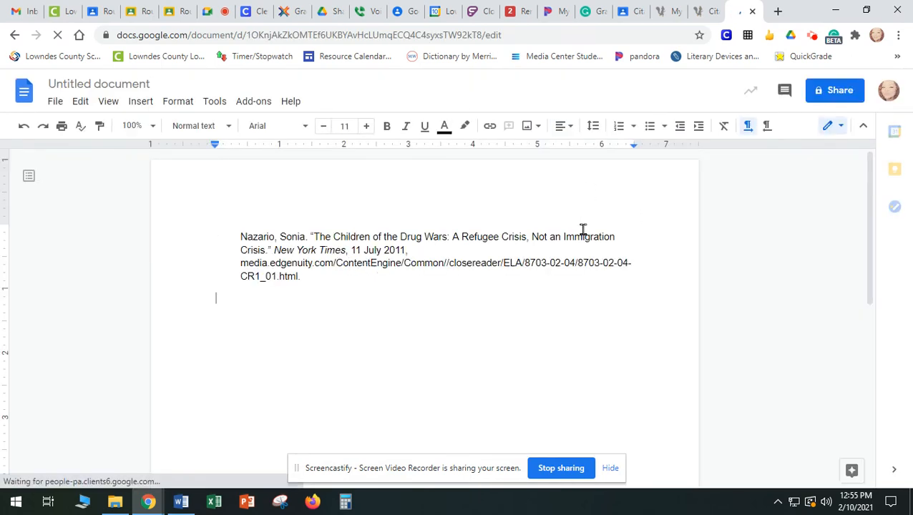
# Format the whole pasted citation in Times New Roman, size 12
pyautogui.moveTo(302, 281); pyautogui.dragTo(234, 238)
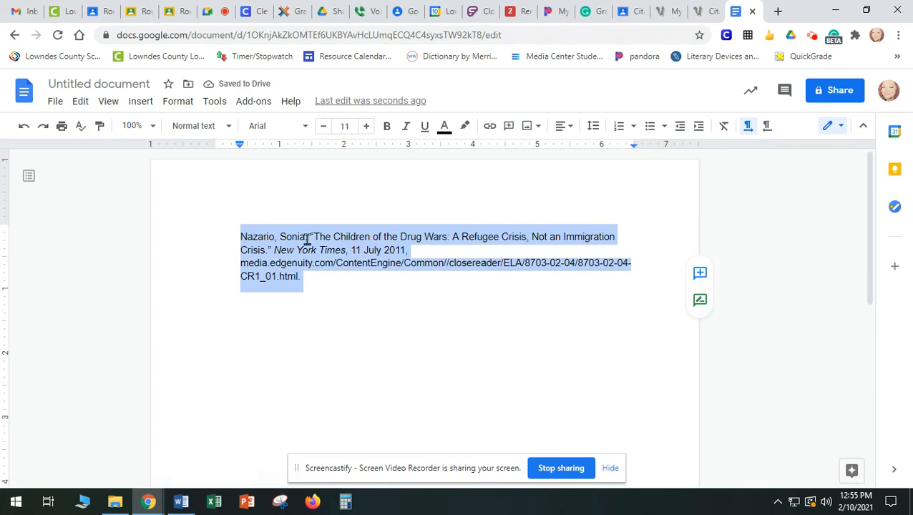
pyautogui.click(302, 127)
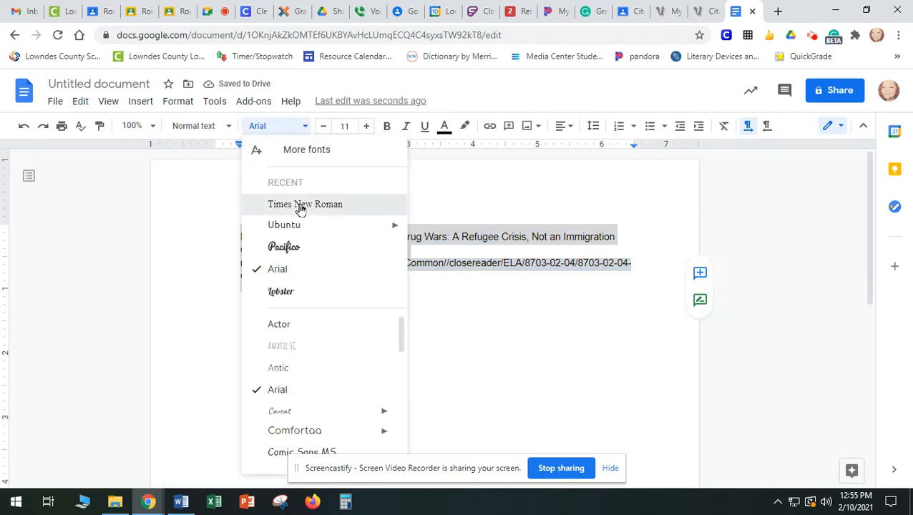
pyautogui.click(301, 205)
pyautogui.click(366, 127)
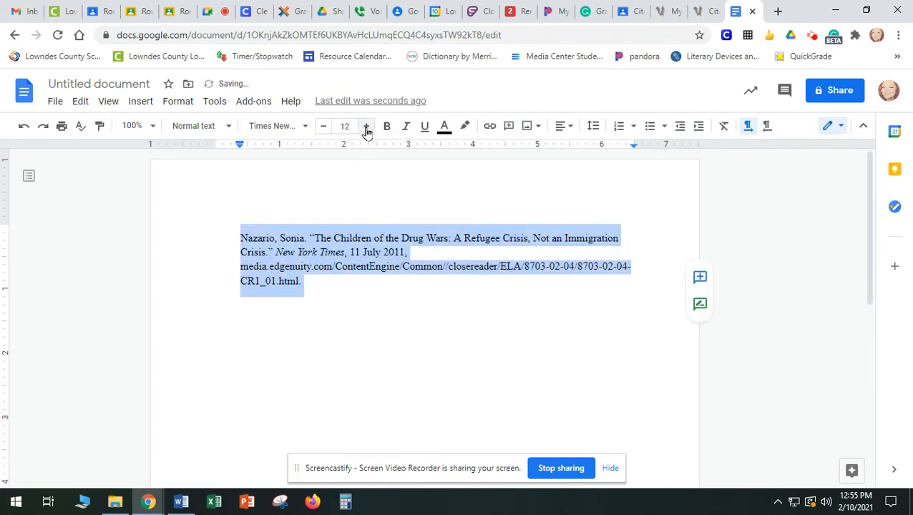
pyautogui.click(395, 284)
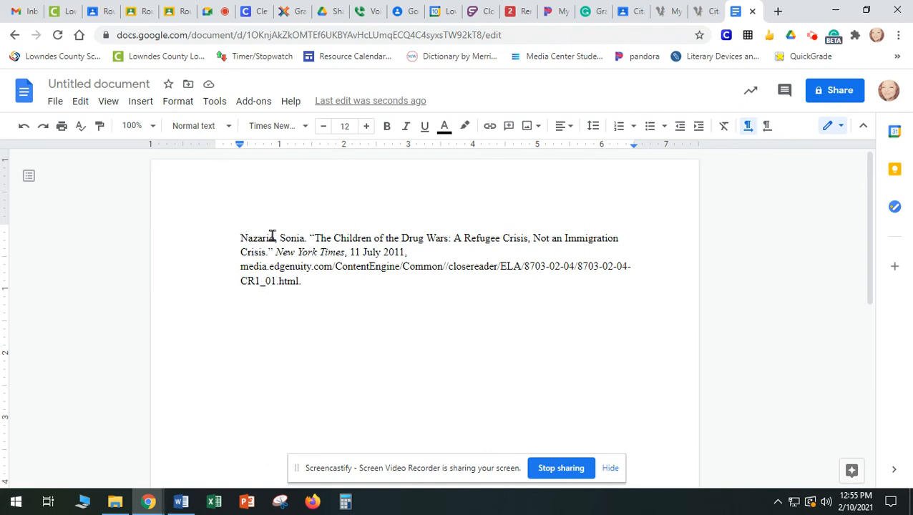
# Remove the citation's first-line indent, then put the New York Times part and the web address on separate lines indented by half an inch
pyautogui.press('BackSpace')
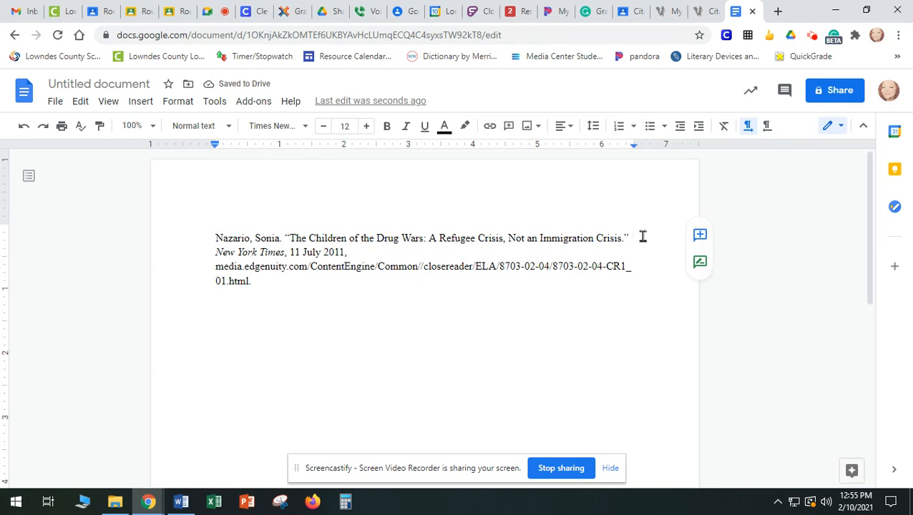
pyautogui.press('Return')
pyautogui.press('Tab')
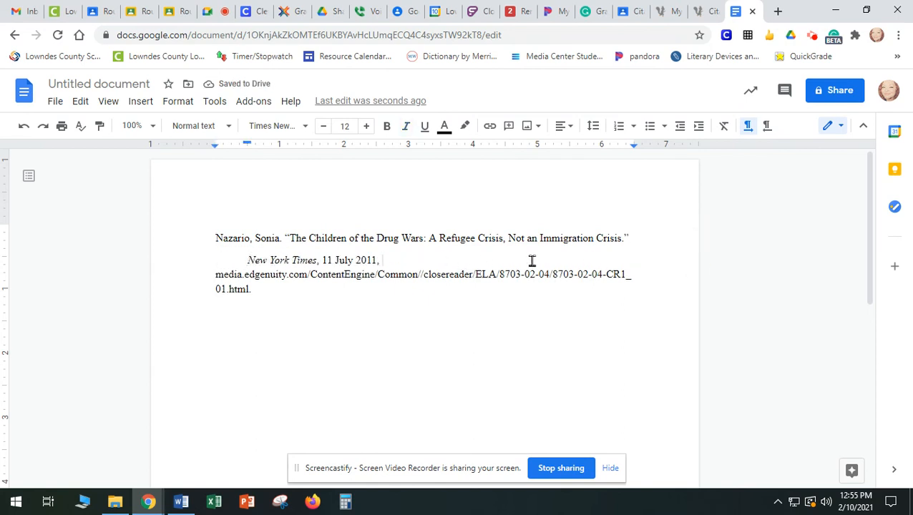
pyautogui.press('Return')
pyautogui.press('Tab')
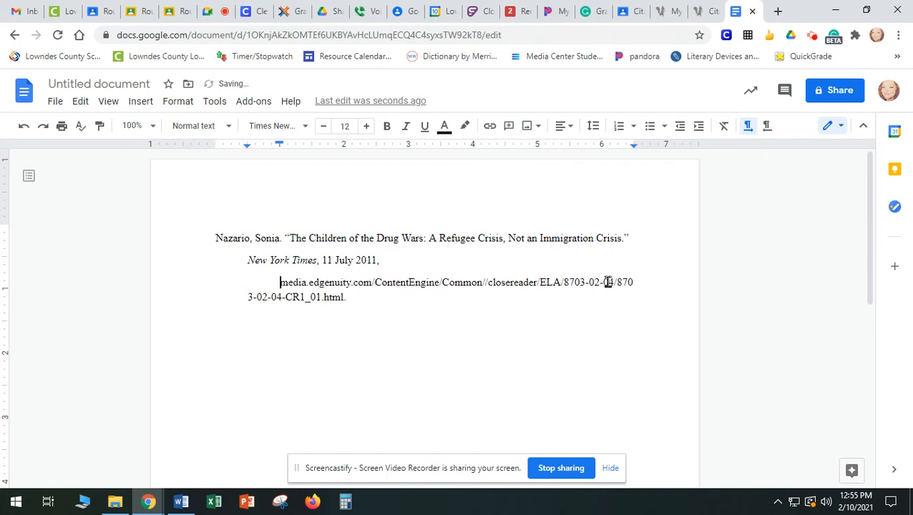
pyautogui.press('BackSpace')
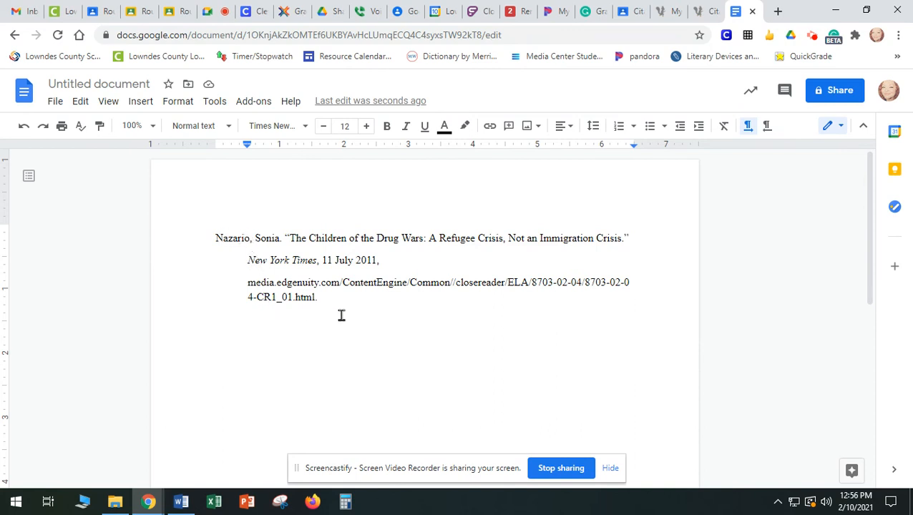
pyautogui.click(526, 346)
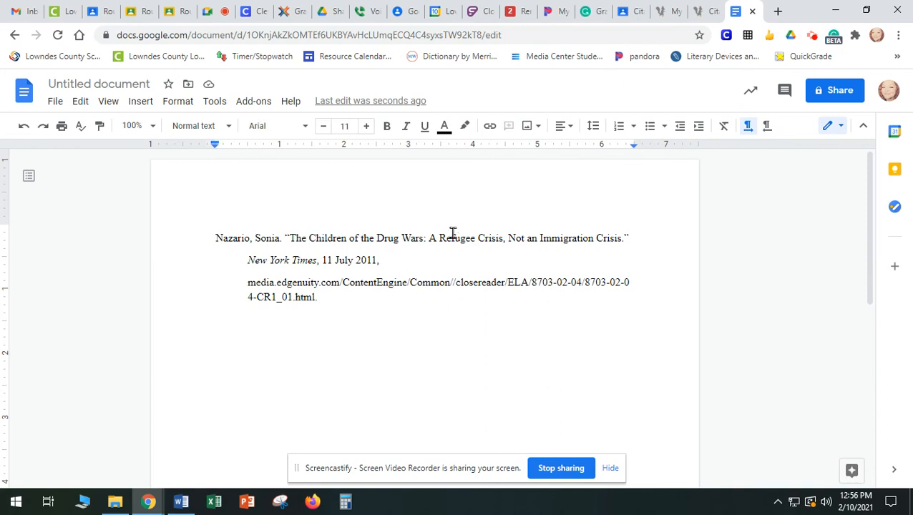
# Add a centred "Works Cited" heading on a new line above the citation
pyautogui.click(217, 237)
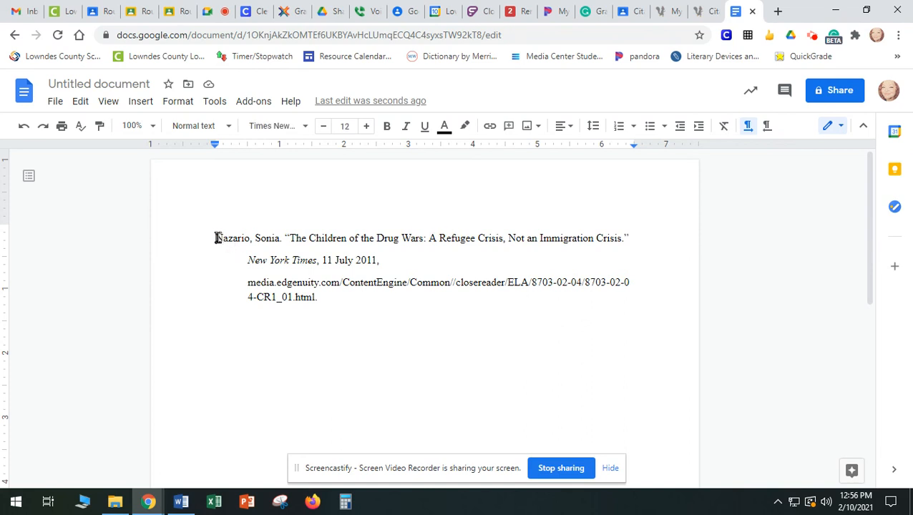
pyautogui.press('Return')
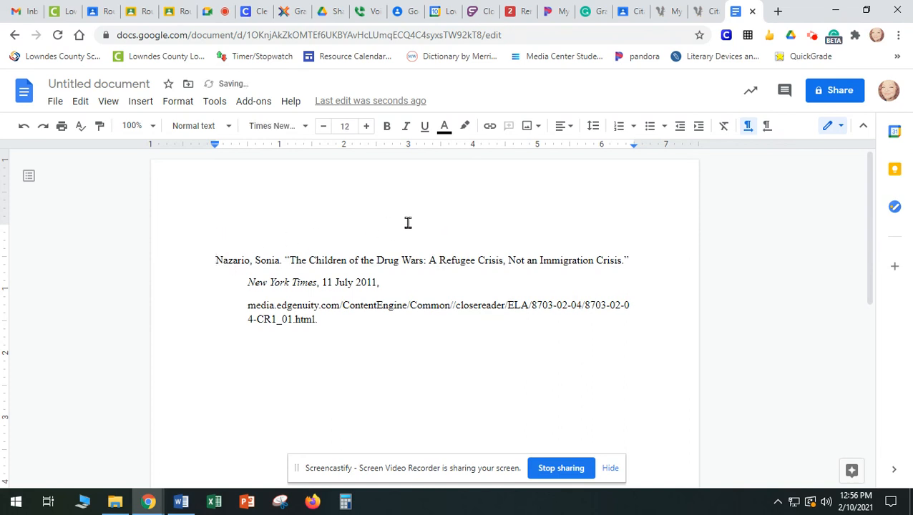
pyautogui.click(564, 126)
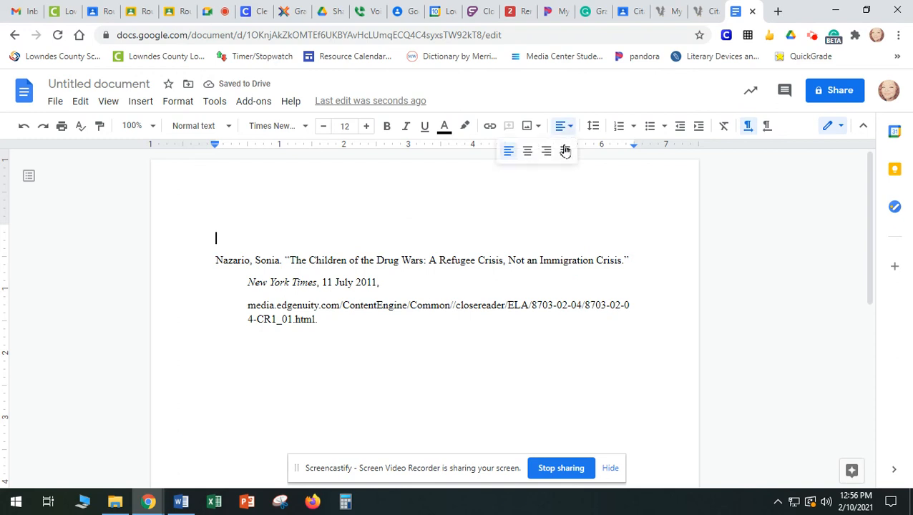
pyautogui.click(528, 152)
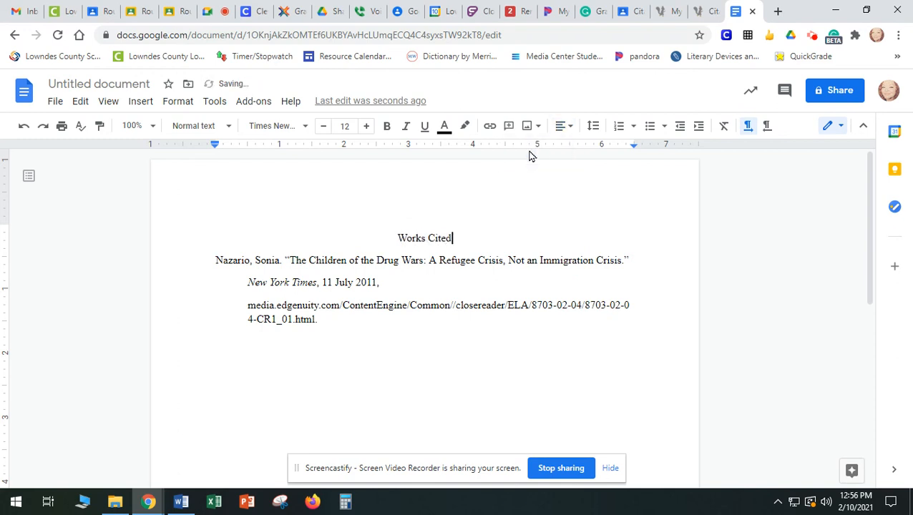
pyautogui.click(608, 350)
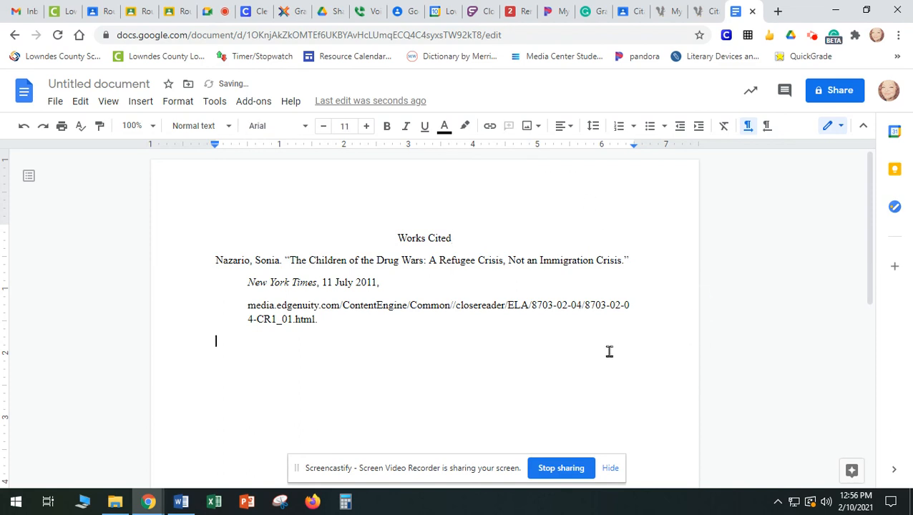